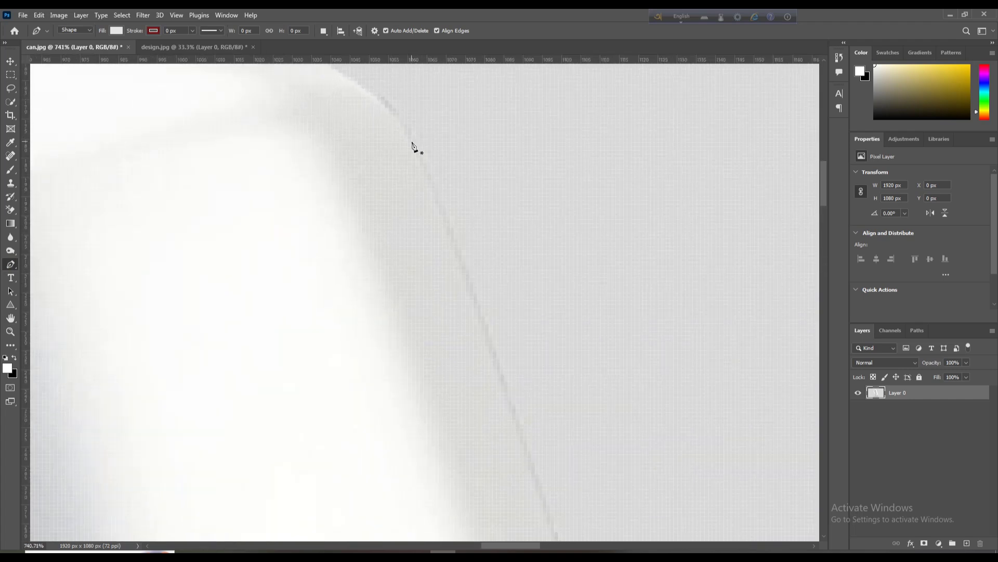
Start a Pen tool shape at the can's upper right shoulder and place anchors down the upper part of the right edge
{"action": "left_click", "coordinate": [412, 143]}
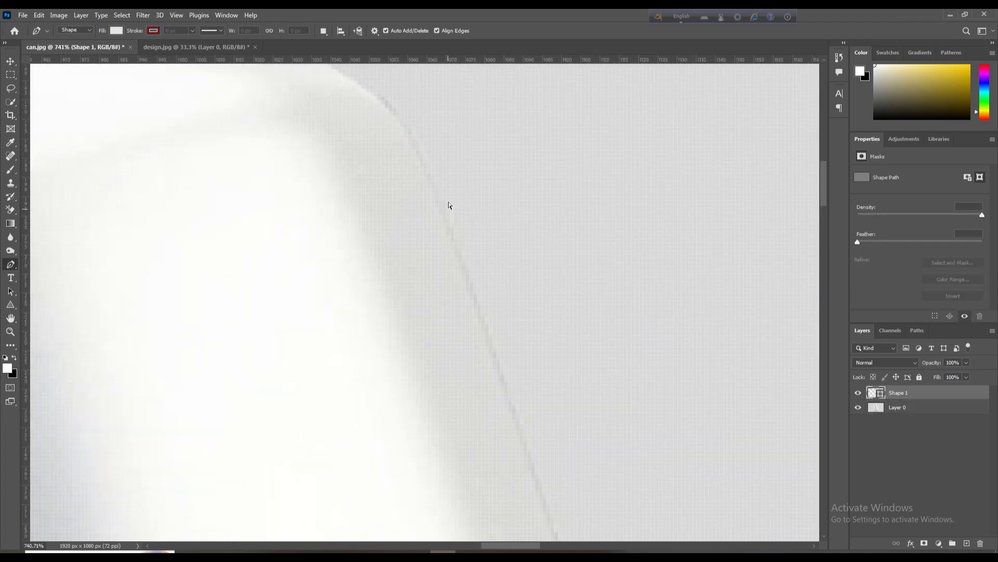
{"action": "key", "text": "ctrl+z"}
{"action": "left_click", "coordinate": [412, 143]}
{"action": "scroll", "coordinate": [457, 232], "scroll_direction": "down", "scroll_amount": 2}
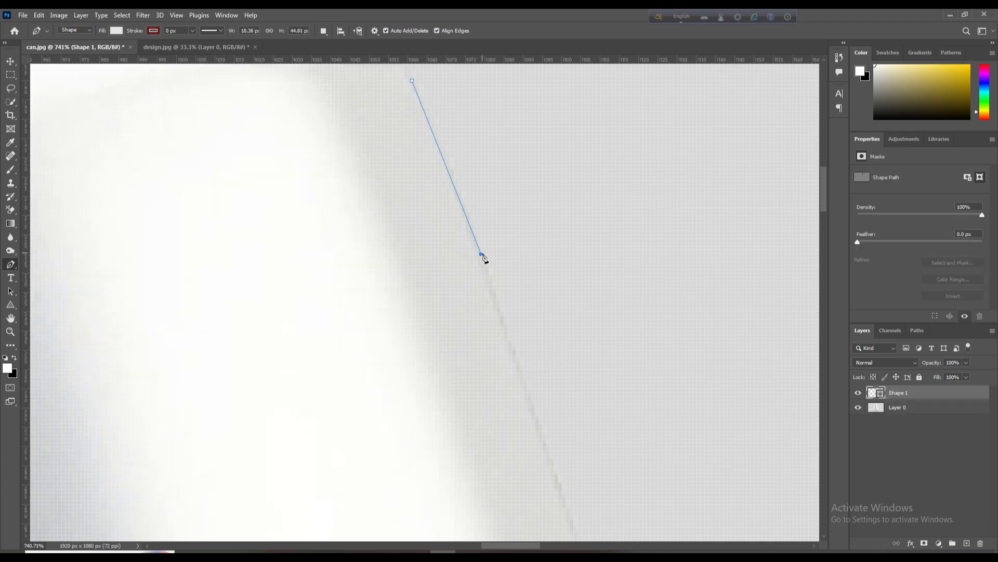
{"action": "scroll", "coordinate": [502, 286], "scroll_direction": "down", "scroll_amount": 2}
{"action": "left_click", "coordinate": [521, 311]}
{"action": "scroll", "coordinate": [512, 315], "scroll_direction": "down", "scroll_amount": 4}
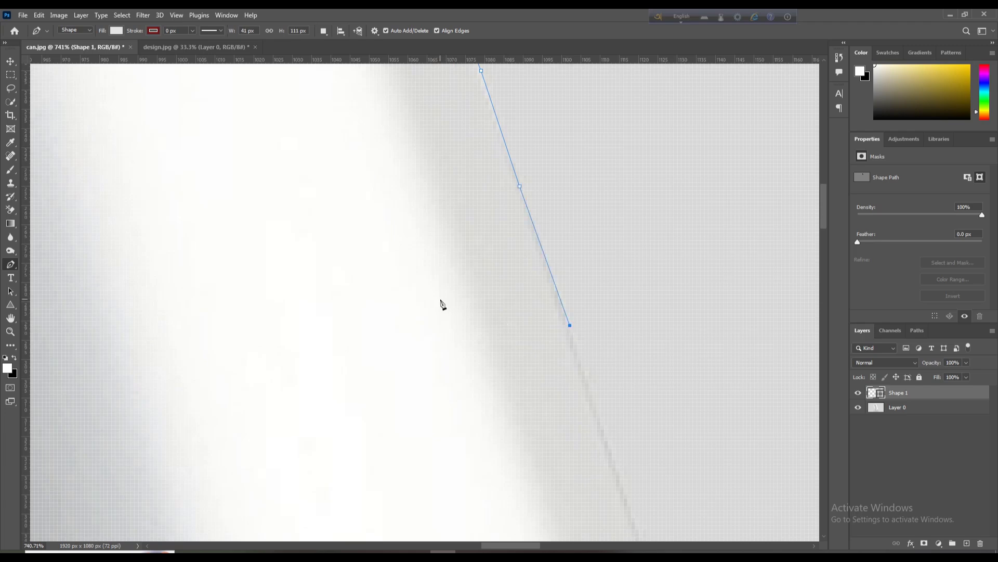
{"action": "scroll", "coordinate": [442, 302], "scroll_direction": "down", "scroll_amount": 2}
{"action": "left_click", "coordinate": [611, 345]}
Continue the path down the rest of the can's right edge and curve it around the lower right corner of the body
{"action": "scroll", "coordinate": [457, 272], "scroll_direction": "down", "scroll_amount": 6}
{"action": "left_click", "coordinate": [511, 379]}
{"action": "scroll", "coordinate": [435, 321], "scroll_direction": "down", "scroll_amount": 5}
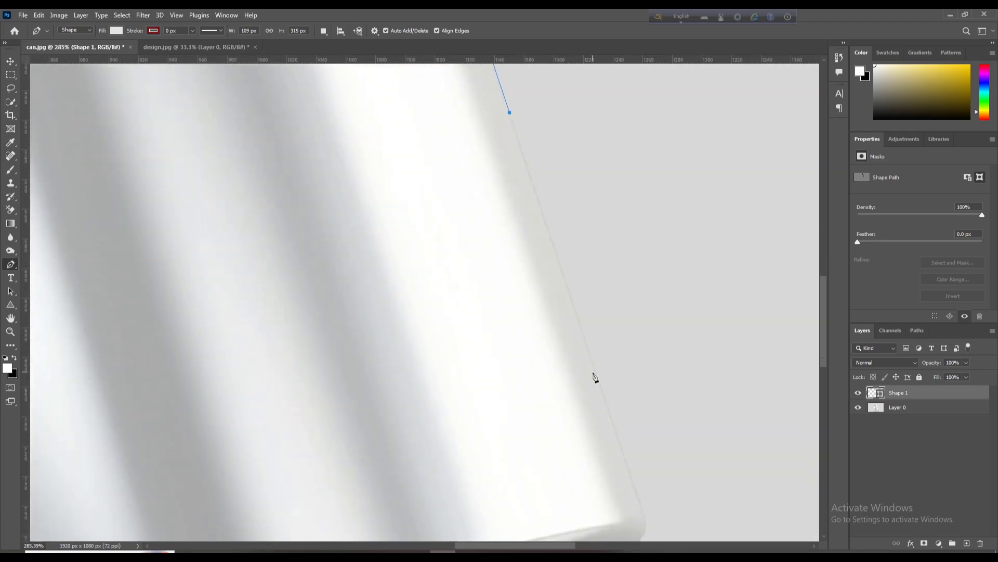
{"action": "left_click", "coordinate": [594, 377]}
{"action": "scroll", "coordinate": [606, 378], "scroll_direction": "down", "scroll_amount": 3}
{"action": "scroll", "coordinate": [590, 379], "scroll_direction": "up", "scroll_amount": 6}
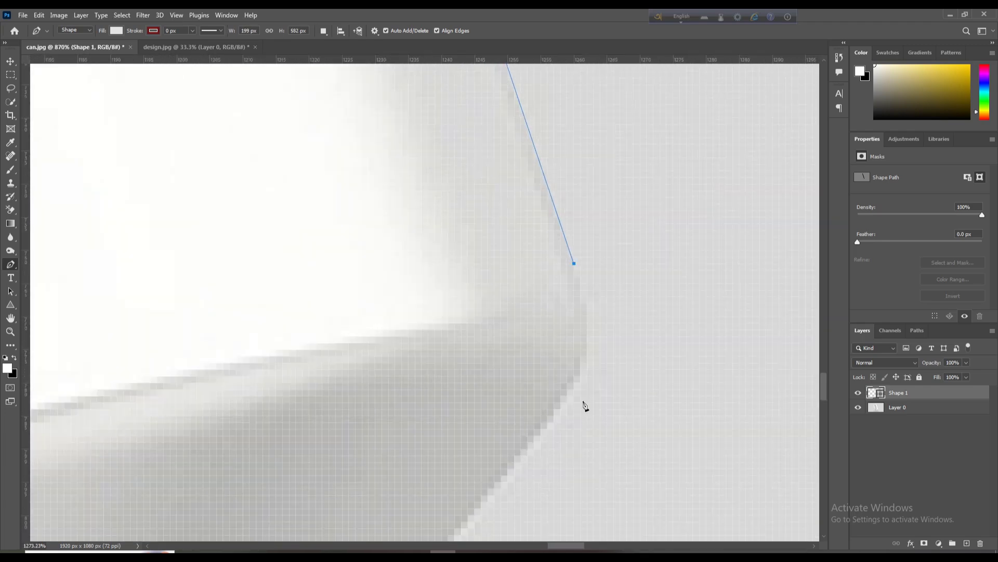
{"action": "scroll", "coordinate": [585, 406], "scroll_direction": "up", "scroll_amount": 1}
{"action": "left_click_drag", "start_coordinate": [566, 389], "coordinate": [519, 426]}
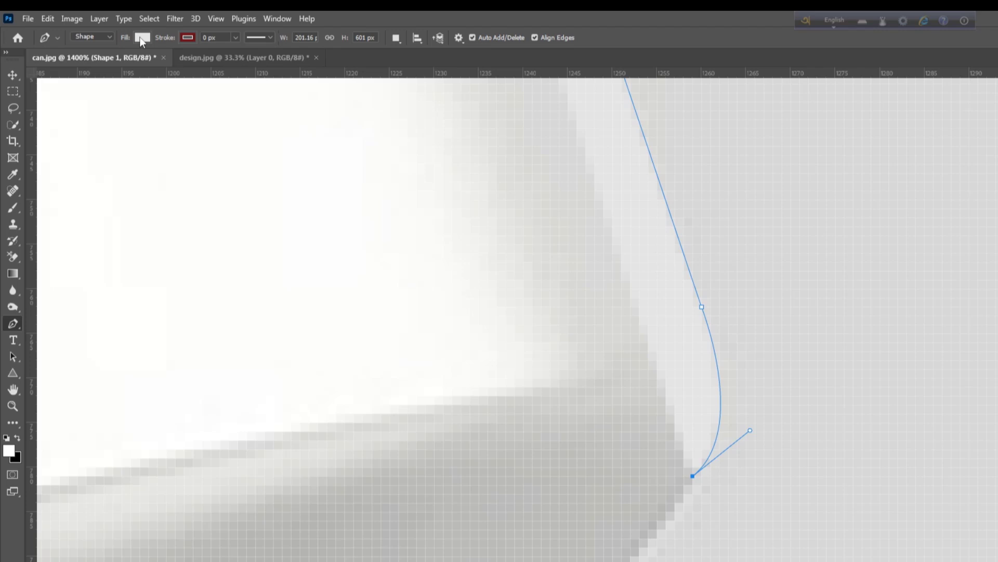
Set the traced shape's fill to no color
{"action": "left_click", "coordinate": [142, 38]}
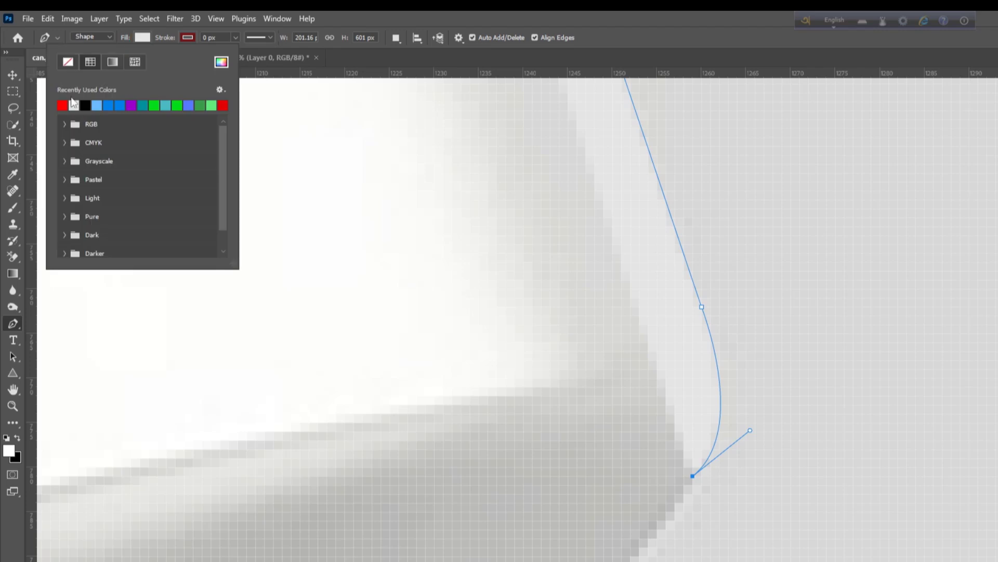
{"action": "left_click", "coordinate": [68, 62]}
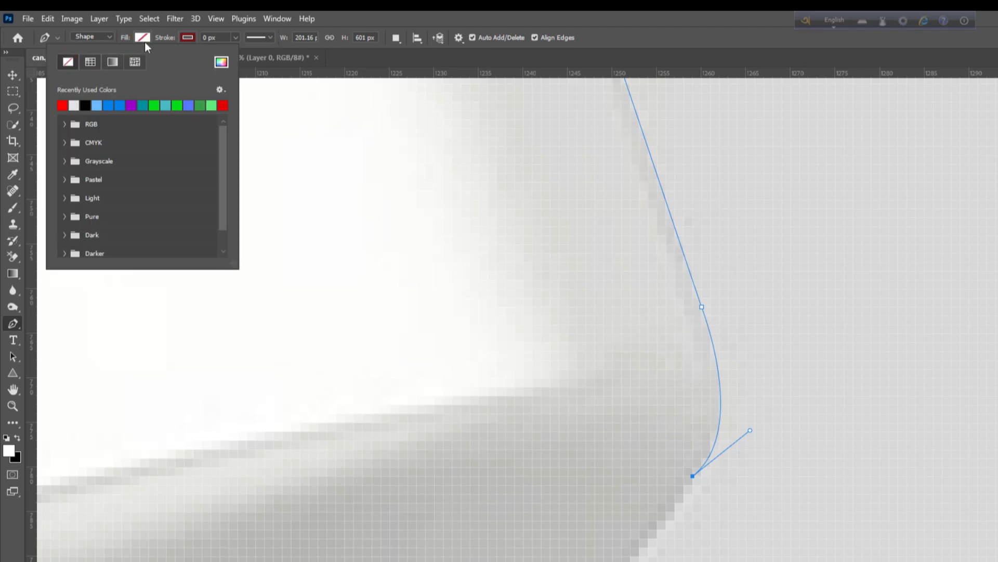
{"action": "left_click", "coordinate": [144, 42]}
Extend the path with anchors along the tapered edge below the body's lower right corner, down to the base rim
{"action": "scroll", "coordinate": [624, 489], "scroll_direction": "down", "scroll_amount": 3}
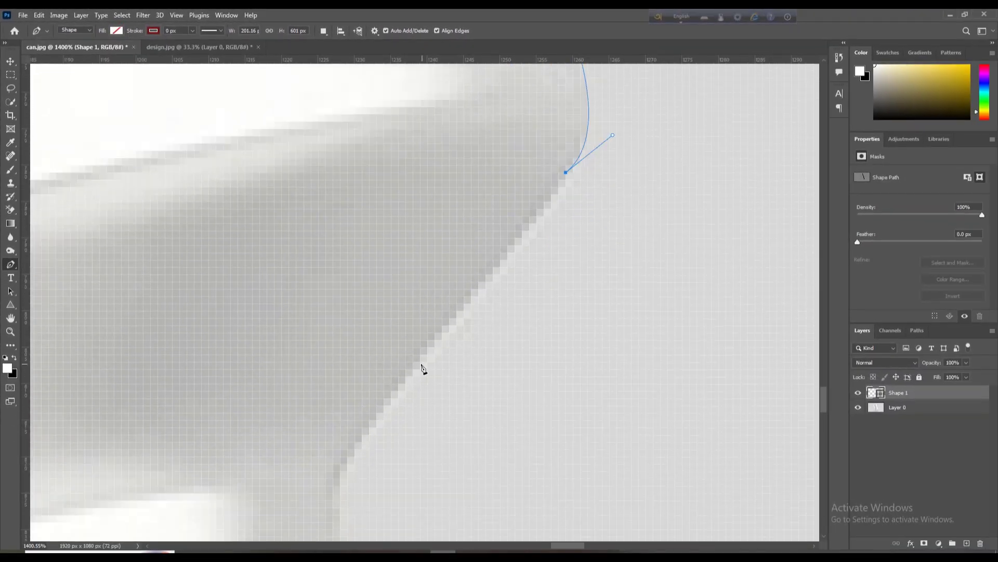
{"action": "left_click", "coordinate": [413, 367]}
{"action": "scroll", "coordinate": [412, 368], "scroll_direction": "down", "scroll_amount": 2}
{"action": "left_click", "coordinate": [353, 341]}
{"action": "left_click", "coordinate": [340, 362]}
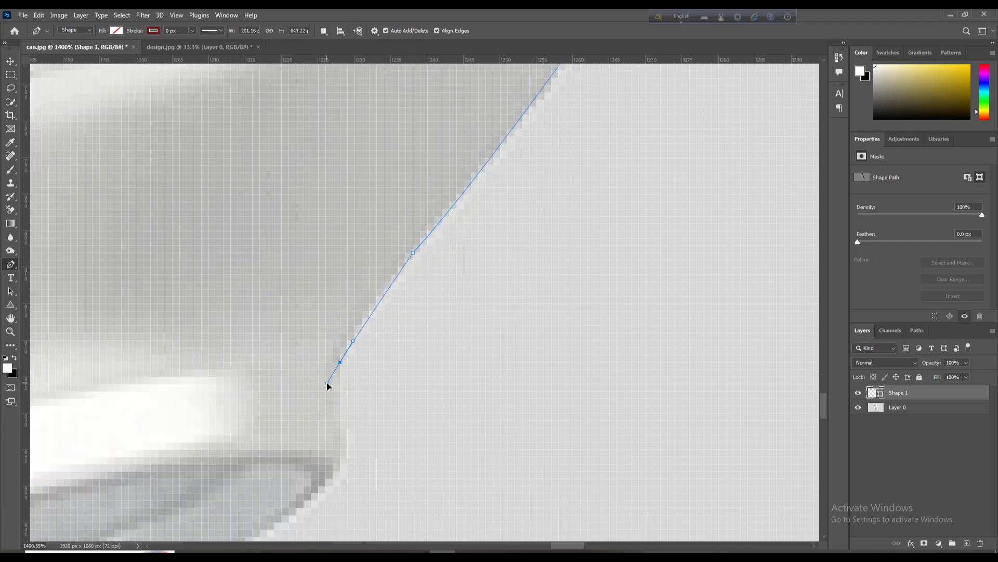
Curve the path around the right end of the base rim and onto its underside, removing the outgoing curve handle
{"action": "scroll", "coordinate": [338, 406], "scroll_direction": "down", "scroll_amount": 2}
{"action": "left_click_drag", "start_coordinate": [325, 407], "coordinate": [177, 434]}
{"action": "scroll", "coordinate": [255, 428], "scroll_direction": "down", "scroll_amount": 2}
{"action": "scroll", "coordinate": [535, 372], "scroll_direction": "down", "scroll_amount": 6}
{"action": "scroll", "coordinate": [341, 411], "scroll_direction": "up", "scroll_amount": 4}
{"action": "left_click_drag", "start_coordinate": [353, 408], "coordinate": [133, 468]}
{"action": "left_click", "coordinate": [353, 407], "text": "alt"}
Trace the underside of the base rim with curved segments to the rim's left end
{"action": "scroll", "coordinate": [355, 408], "scroll_direction": "down", "scroll_amount": 8}
{"action": "scroll", "coordinate": [304, 420], "scroll_direction": "up", "scroll_amount": 4}
{"action": "scroll", "coordinate": [255, 429], "scroll_direction": "up", "scroll_amount": 4}
{"action": "left_click", "coordinate": [226, 446], "text": "alt"}
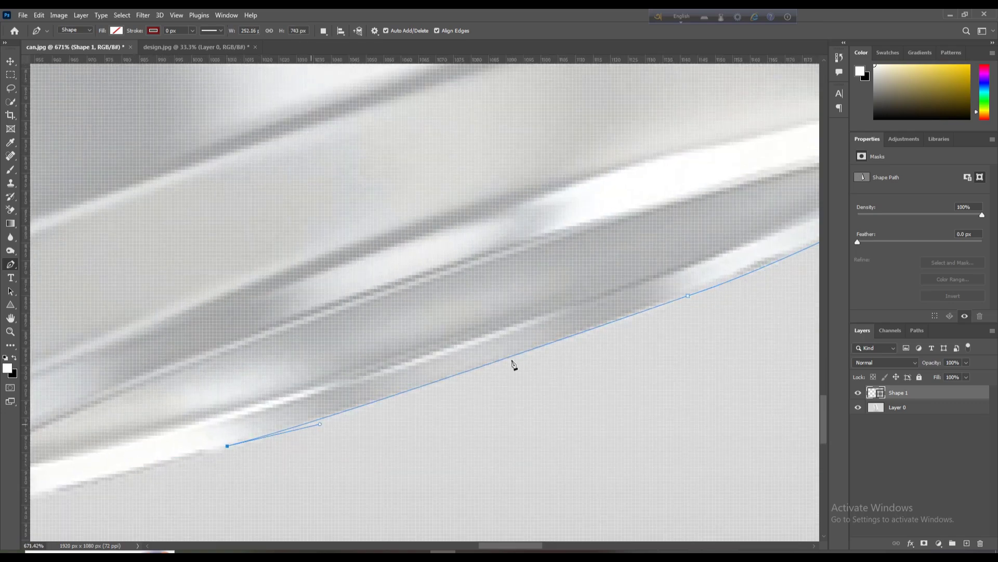
{"action": "scroll", "coordinate": [513, 361], "scroll_direction": "down", "scroll_amount": 6}
{"action": "scroll", "coordinate": [273, 422], "scroll_direction": "up", "scroll_amount": 6}
{"action": "left_click_drag", "start_coordinate": [258, 420], "coordinate": [173, 403]}
Trace the tapered base edge from the rim's left end to the lower left corner of the can body with short curves
{"action": "scroll", "coordinate": [216, 384], "scroll_direction": "up", "scroll_amount": 4}
{"action": "left_click_drag", "start_coordinate": [230, 364], "coordinate": [106, 326]}
{"action": "left_click", "coordinate": [232, 365], "text": "alt"}
{"action": "scroll", "coordinate": [232, 366], "scroll_direction": "down", "scroll_amount": 6}
{"action": "scroll", "coordinate": [181, 358], "scroll_direction": "up", "scroll_amount": 8}
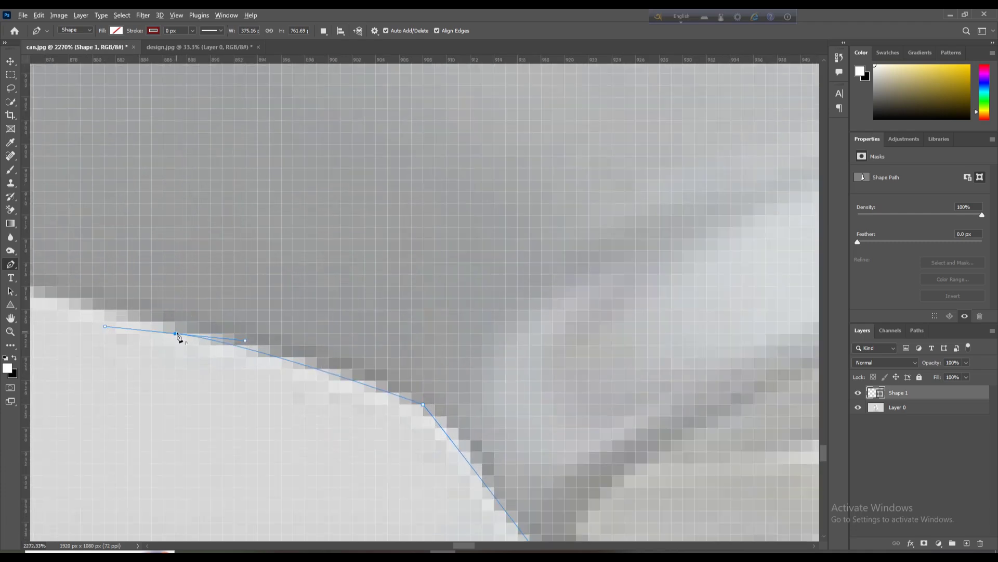
{"action": "left_click", "coordinate": [176, 333], "text": "alt"}
{"action": "scroll", "coordinate": [177, 334], "scroll_direction": "down", "scroll_amount": 8}
{"action": "scroll", "coordinate": [135, 326], "scroll_direction": "up", "scroll_amount": 6}
{"action": "left_click_drag", "start_coordinate": [163, 301], "coordinate": [114, 268]}
{"action": "left_click", "coordinate": [163, 301], "text": "alt"}
{"action": "scroll", "coordinate": [166, 304], "scroll_direction": "down", "scroll_amount": 8}
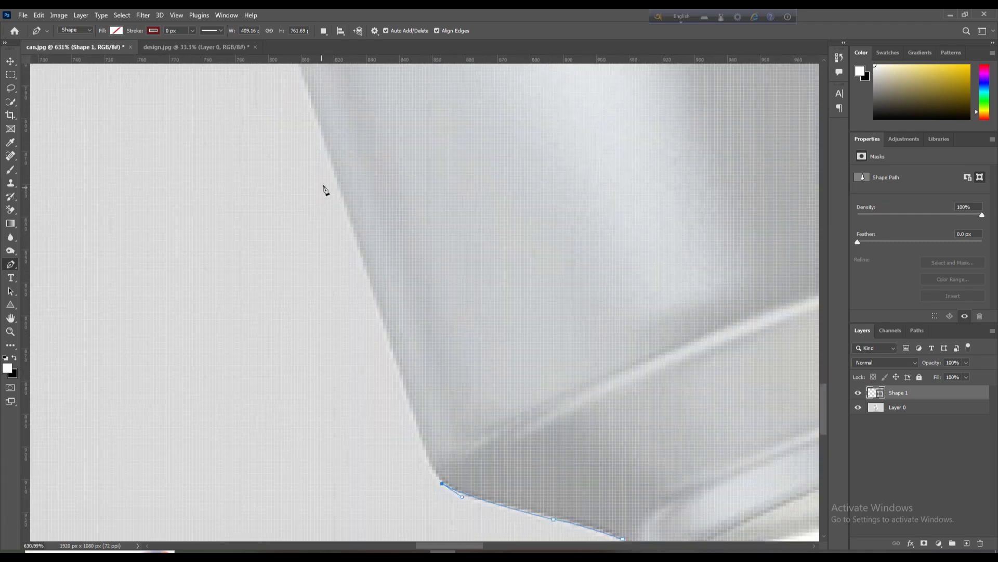
Round the lower left corner with the path and place anchors up the can's left edge to mid-height
{"action": "scroll", "coordinate": [421, 433], "scroll_direction": "up", "scroll_amount": 5}
{"action": "scroll", "coordinate": [408, 400], "scroll_direction": "up", "scroll_amount": 3}
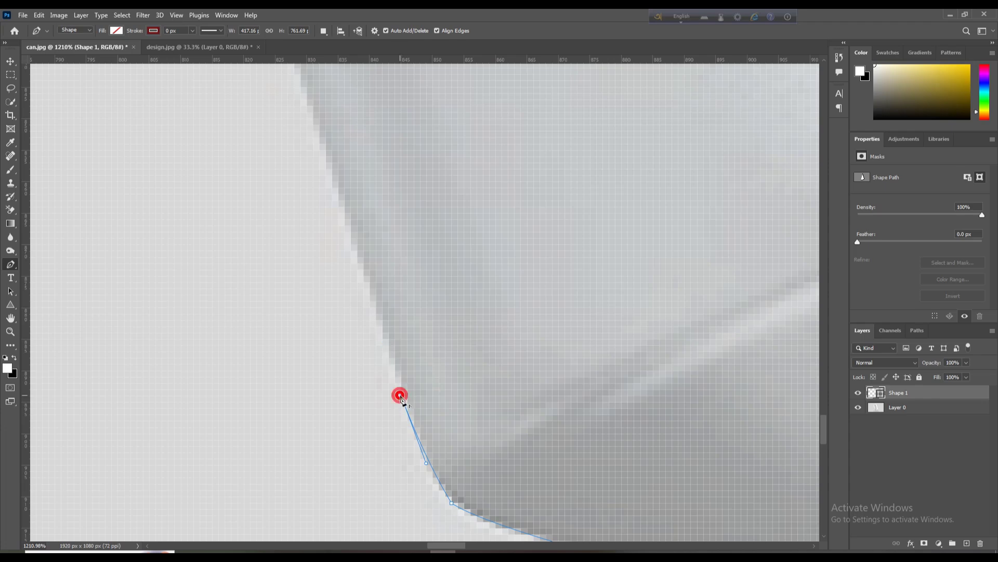
{"action": "scroll", "coordinate": [400, 394], "scroll_direction": "down", "scroll_amount": 2}
{"action": "left_click", "coordinate": [336, 133]}
{"action": "scroll", "coordinate": [393, 466], "scroll_direction": "up", "scroll_amount": 3}
{"action": "scroll", "coordinate": [391, 468], "scroll_direction": "down", "scroll_amount": 5}
{"action": "scroll", "coordinate": [309, 136], "scroll_direction": "up", "scroll_amount": 1}
{"action": "left_click", "coordinate": [279, 134]}
{"action": "left_click", "coordinate": [300, 201]}
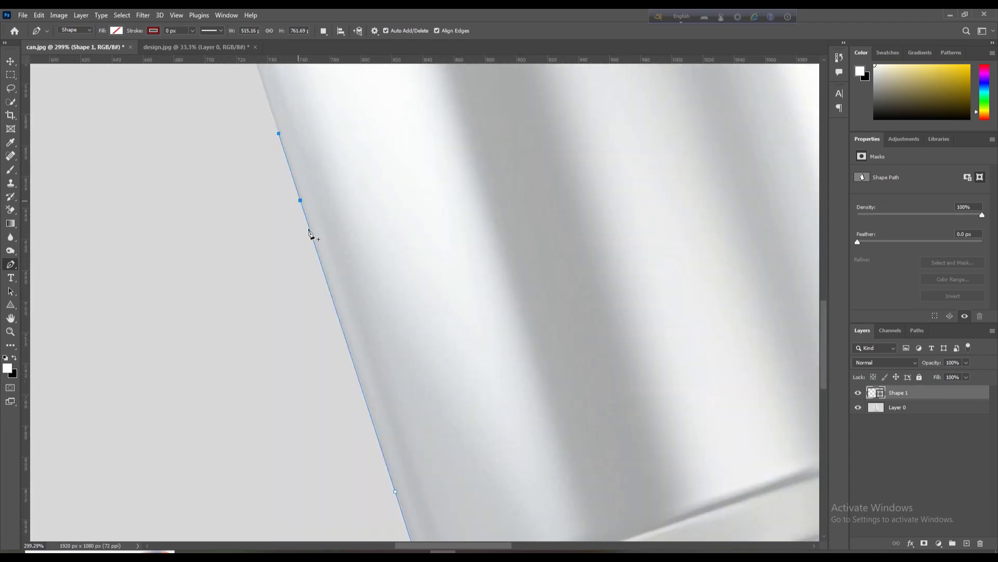
{"action": "scroll", "coordinate": [310, 234], "scroll_direction": "down", "scroll_amount": 4}
{"action": "scroll", "coordinate": [267, 189], "scroll_direction": "up", "scroll_amount": 3}
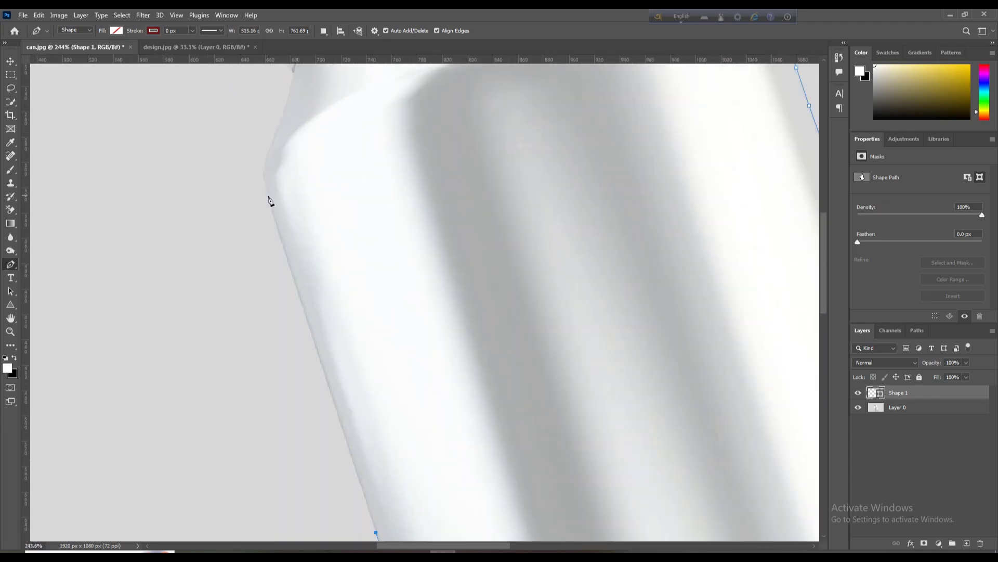
Extend the path to the top of the left edge and curve it around the upper left shoulder
{"action": "left_click", "coordinate": [269, 196]}
{"action": "scroll", "coordinate": [270, 196], "scroll_direction": "up", "scroll_amount": 3}
{"action": "key", "text": "ctrl+z"}
{"action": "left_click", "coordinate": [263, 208]}
{"action": "scroll", "coordinate": [278, 192], "scroll_direction": "down", "scroll_amount": 4}
{"action": "scroll", "coordinate": [267, 153], "scroll_direction": "up", "scroll_amount": 5}
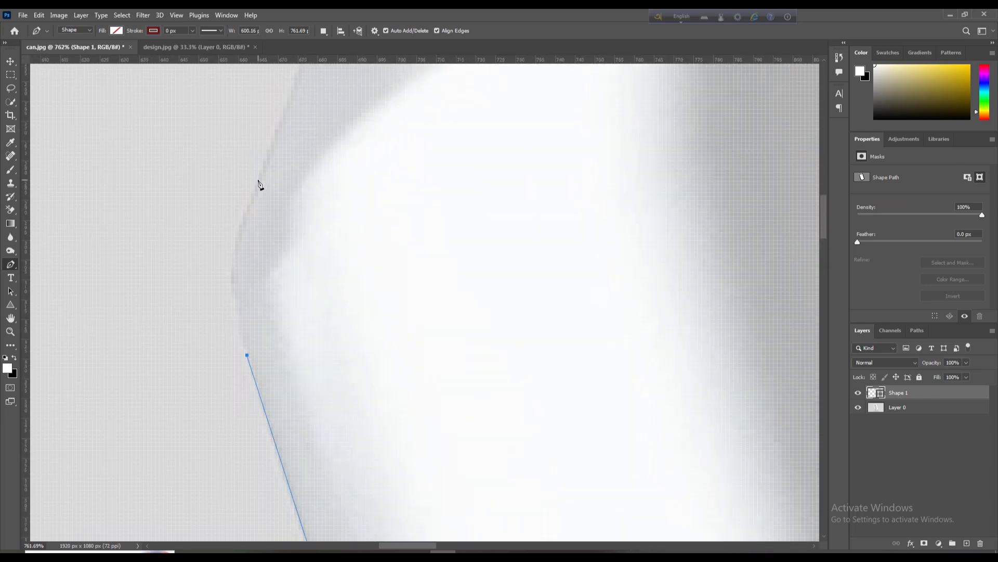
{"action": "left_click_drag", "start_coordinate": [259, 184], "coordinate": [311, 113]}
Continue the path up the left side of the can's neck to the lower end of the top rim
{"action": "scroll", "coordinate": [296, 133], "scroll_direction": "up", "scroll_amount": 2}
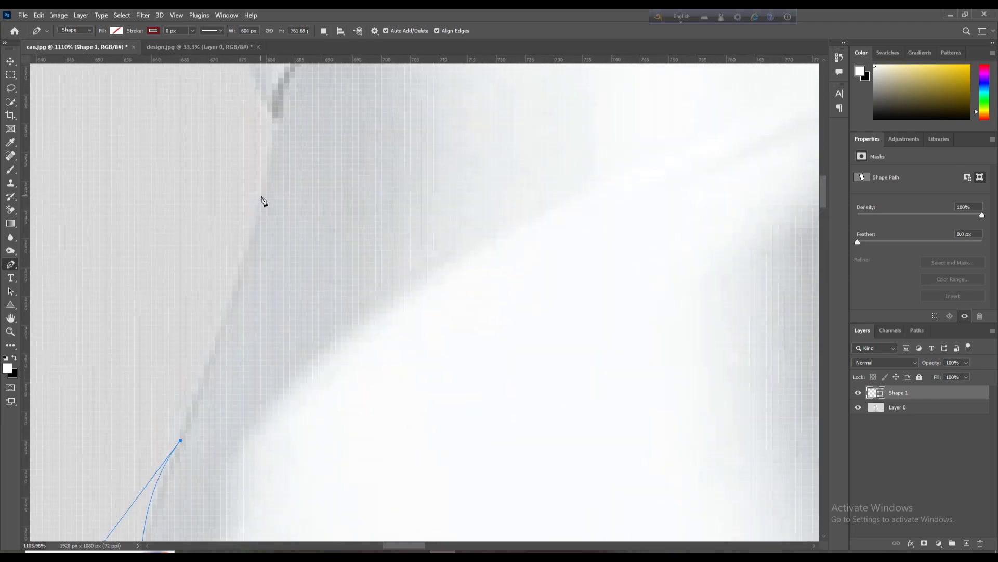
{"action": "scroll", "coordinate": [253, 152], "scroll_direction": "down", "scroll_amount": 2}
{"action": "scroll", "coordinate": [245, 217], "scroll_direction": "up", "scroll_amount": 4}
{"action": "left_click_drag", "start_coordinate": [240, 216], "coordinate": [233, 195]}
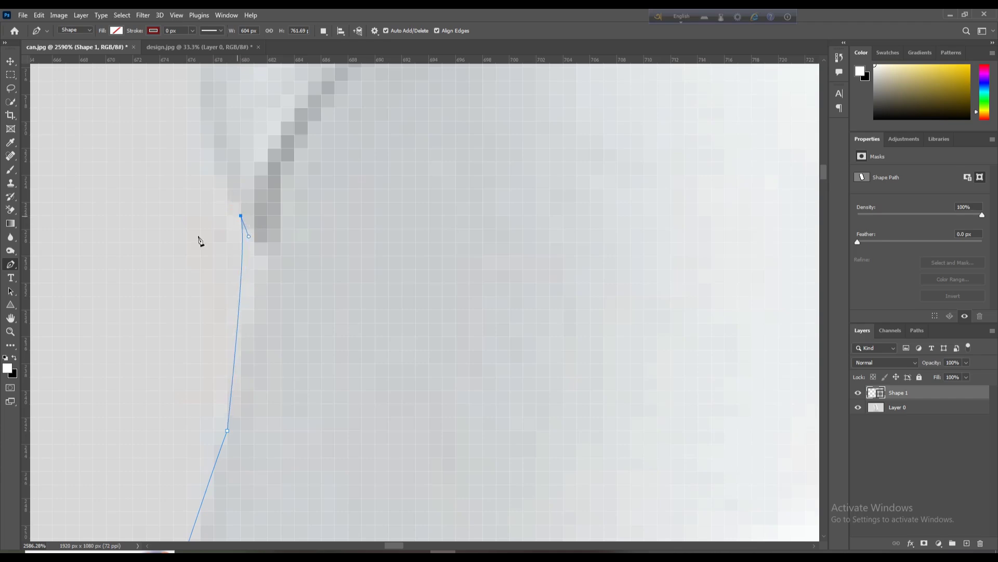
{"action": "scroll", "coordinate": [198, 237], "scroll_direction": "down", "scroll_amount": 6}
{"action": "scroll", "coordinate": [263, 165], "scroll_direction": "up", "scroll_amount": 4}
Trace the seam below the top rim with long curves toward the right side, removing the outgoing handles
{"action": "left_click_drag", "start_coordinate": [260, 161], "coordinate": [393, 92]}
{"action": "left_click", "coordinate": [261, 161], "text": "alt"}
{"action": "scroll", "coordinate": [126, 318], "scroll_direction": "down", "scroll_amount": 4}
{"action": "scroll", "coordinate": [477, 139], "scroll_direction": "up", "scroll_amount": 2}
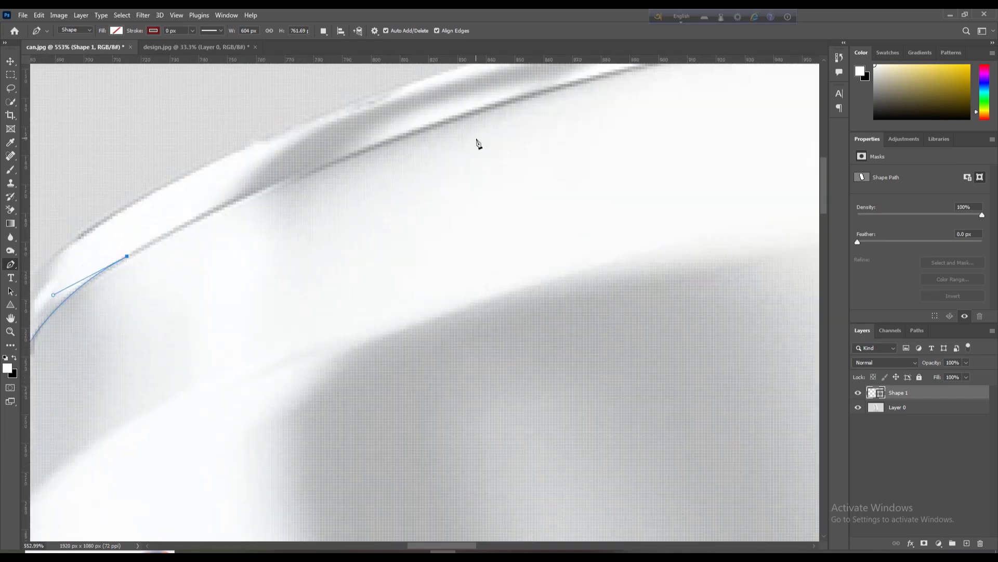
{"action": "scroll", "coordinate": [477, 139], "scroll_direction": "down", "scroll_amount": 2}
{"action": "scroll", "coordinate": [542, 138], "scroll_direction": "up", "scroll_amount": 2}
{"action": "left_click_drag", "start_coordinate": [539, 135], "coordinate": [677, 134]}
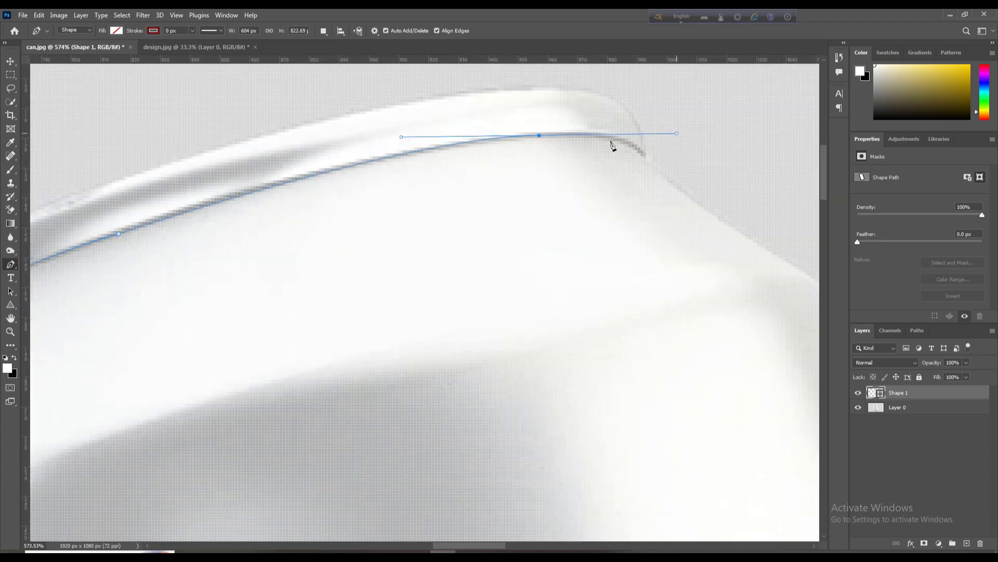
{"action": "left_click", "coordinate": [539, 135], "text": "alt"}
Curve the path around the right end of the top rim's seam to the start of the neck's right slope
{"action": "scroll", "coordinate": [539, 135], "scroll_direction": "down", "scroll_amount": 3}
{"action": "scroll", "coordinate": [595, 162], "scroll_direction": "up", "scroll_amount": 4}
{"action": "left_click_drag", "start_coordinate": [483, 174], "coordinate": [550, 218]}
{"action": "key", "text": "ctrl+z"}
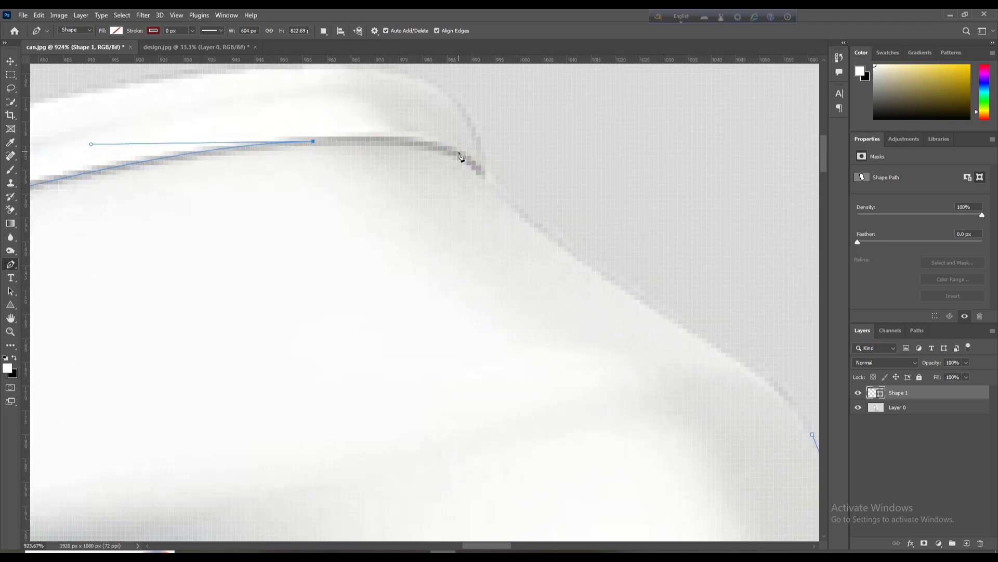
{"action": "left_click_drag", "start_coordinate": [458, 152], "coordinate": [471, 189]}
{"action": "left_click", "coordinate": [458, 151], "text": "alt"}
{"action": "scroll", "coordinate": [458, 152], "scroll_direction": "down", "scroll_amount": 2}
{"action": "scroll", "coordinate": [494, 207], "scroll_direction": "up", "scroll_amount": 3}
{"action": "left_click", "coordinate": [467, 172], "text": "alt"}
{"action": "scroll", "coordinate": [467, 172], "scroll_direction": "down", "scroll_amount": 3}
{"action": "scroll", "coordinate": [517, 250], "scroll_direction": "up", "scroll_amount": 2}
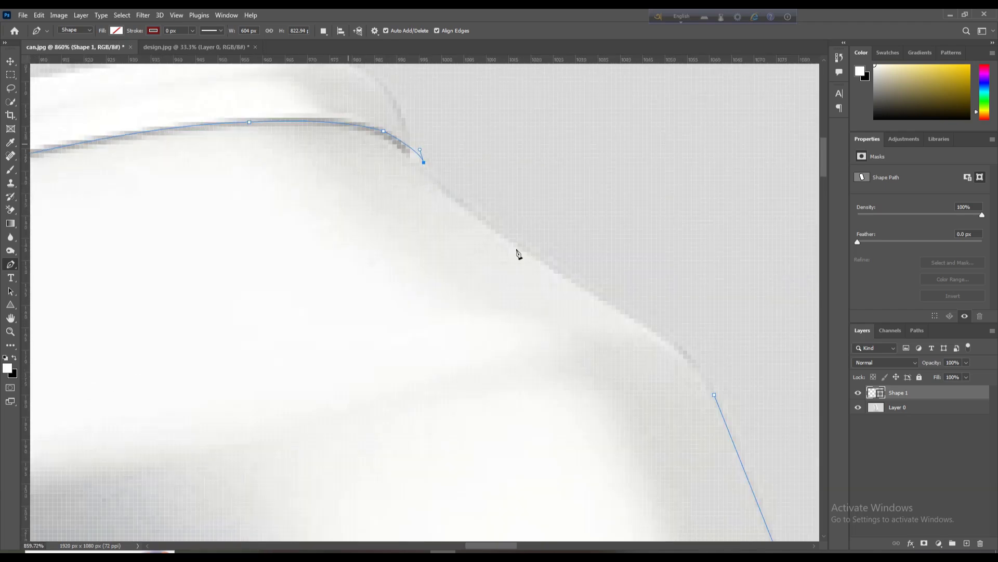
Trace the right neck slope back to the starting anchor to close the can outline and hide the path
{"action": "scroll", "coordinate": [517, 254], "scroll_direction": "down", "scroll_amount": 2}
{"action": "left_click_drag", "start_coordinate": [617, 300], "coordinate": [702, 329]}
{"action": "left_click", "coordinate": [615, 302], "text": "alt"}
{"action": "scroll", "coordinate": [615, 307], "scroll_direction": "down", "scroll_amount": 5}
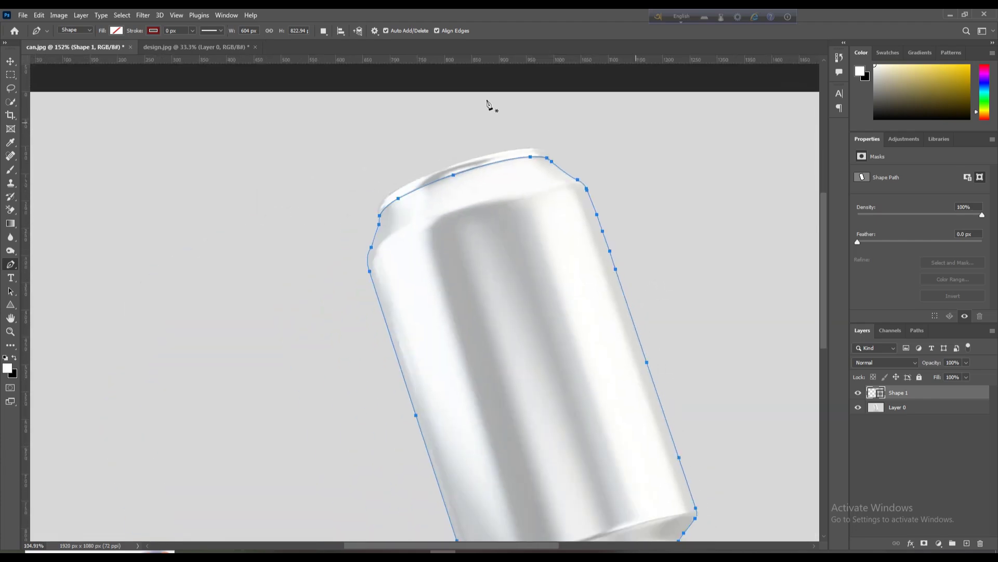
{"action": "scroll", "coordinate": [523, 187], "scroll_direction": "down", "scroll_amount": 3}
{"action": "scroll", "coordinate": [537, 258], "scroll_direction": "up", "scroll_amount": 2}
{"action": "key", "text": "Escape"}
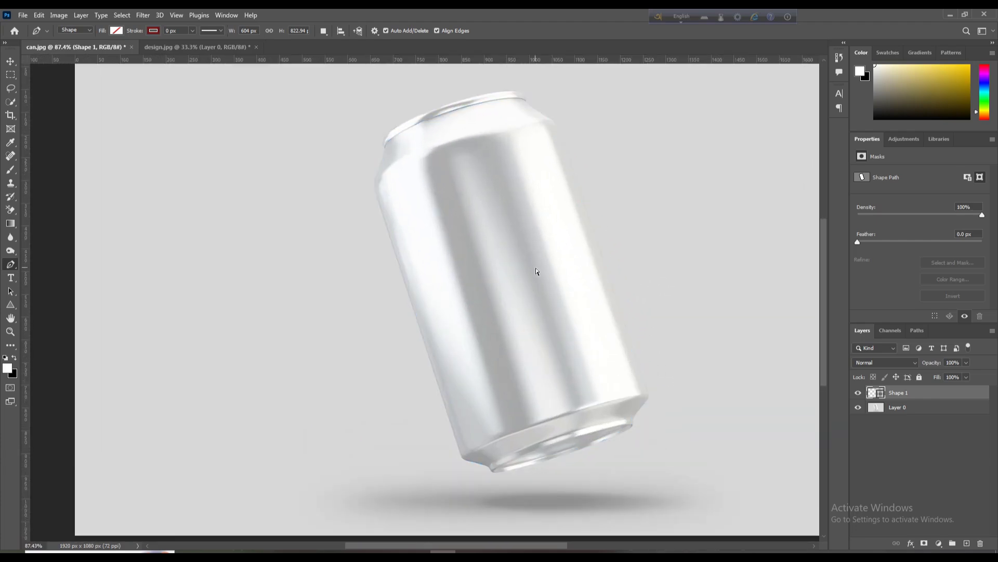
Convert the can outline to a selection and copy that area of Layer 0 to a new layer
{"action": "key", "text": "ctrl+Return"}
{"action": "left_click", "coordinate": [884, 409]}
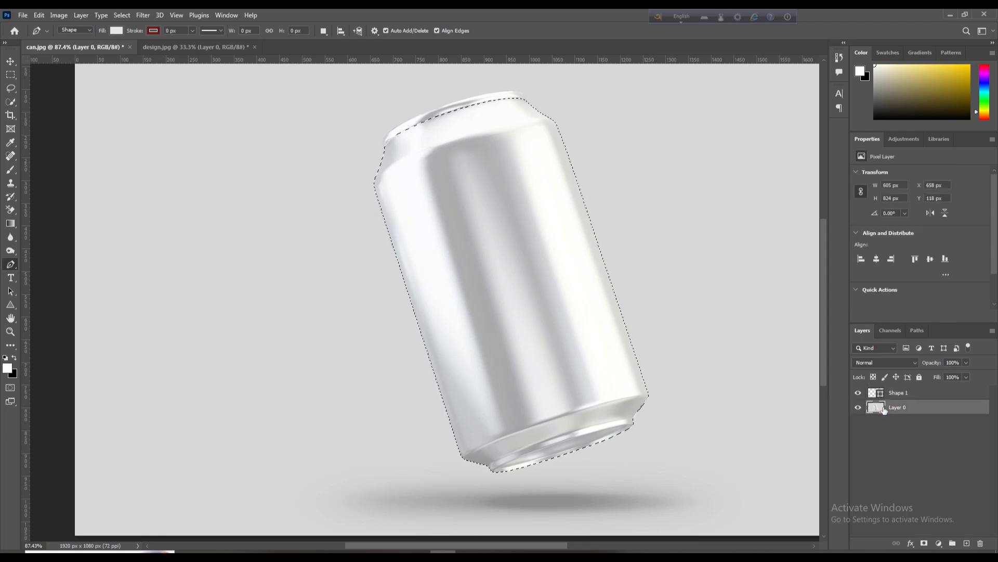
{"action": "key", "text": "ctrl+j"}
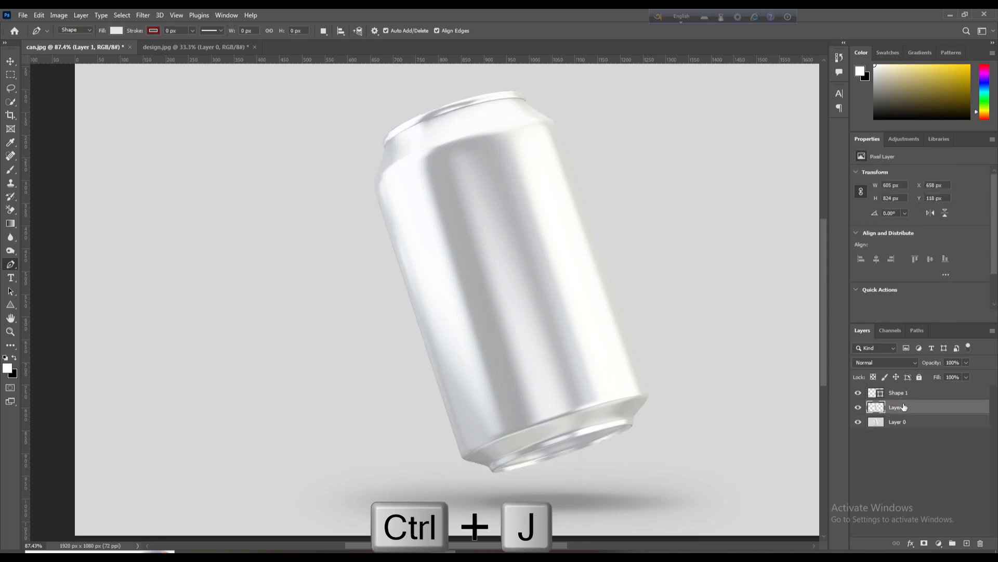
Delete the Shape 1 layer and check the can cutout by toggling the visibility of Layer 0
{"action": "left_click", "coordinate": [905, 392]}
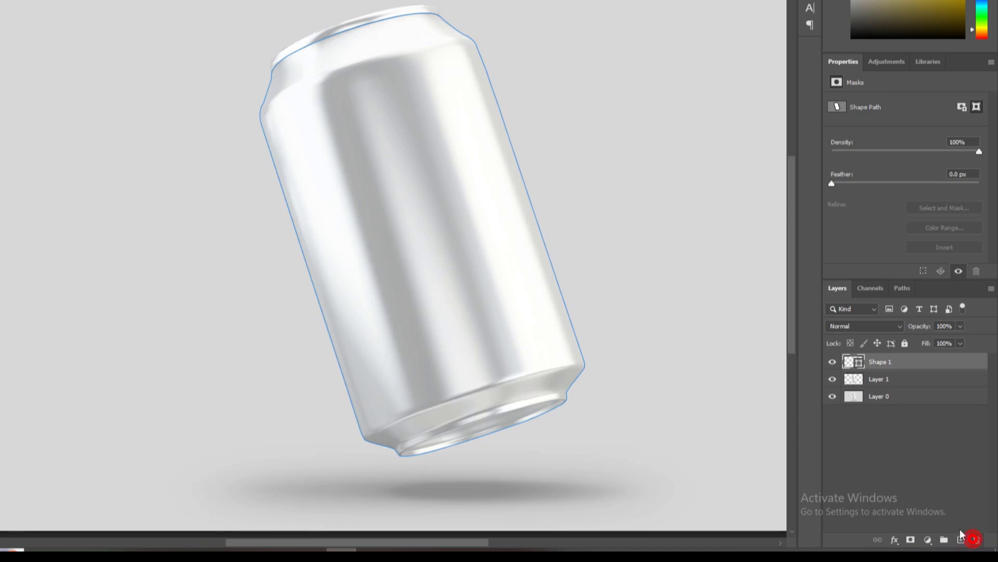
{"action": "left_click", "coordinate": [974, 539]}
{"action": "left_click", "coordinate": [347, 152]}
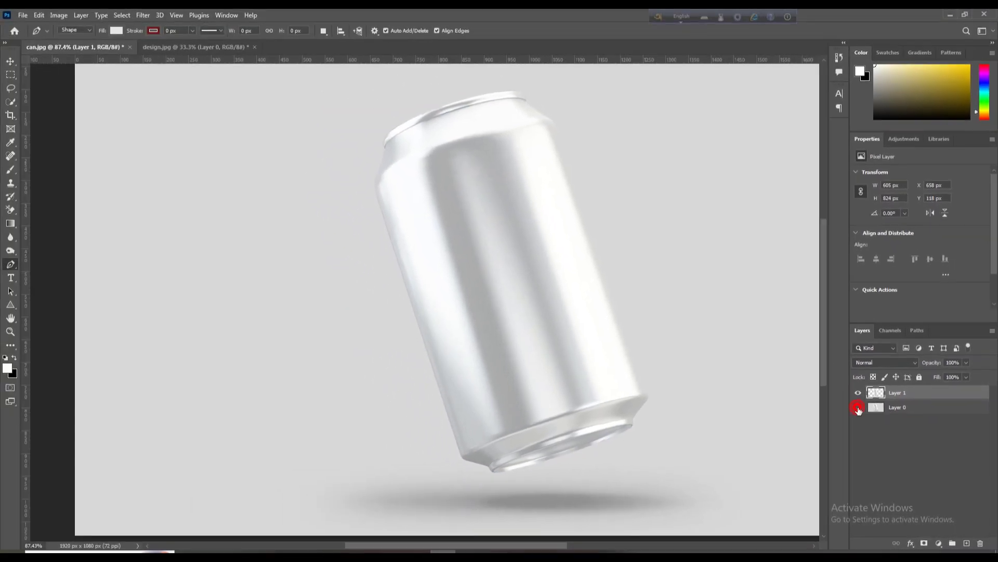
{"action": "left_click", "coordinate": [858, 407]}
{"action": "left_click", "coordinate": [858, 408]}
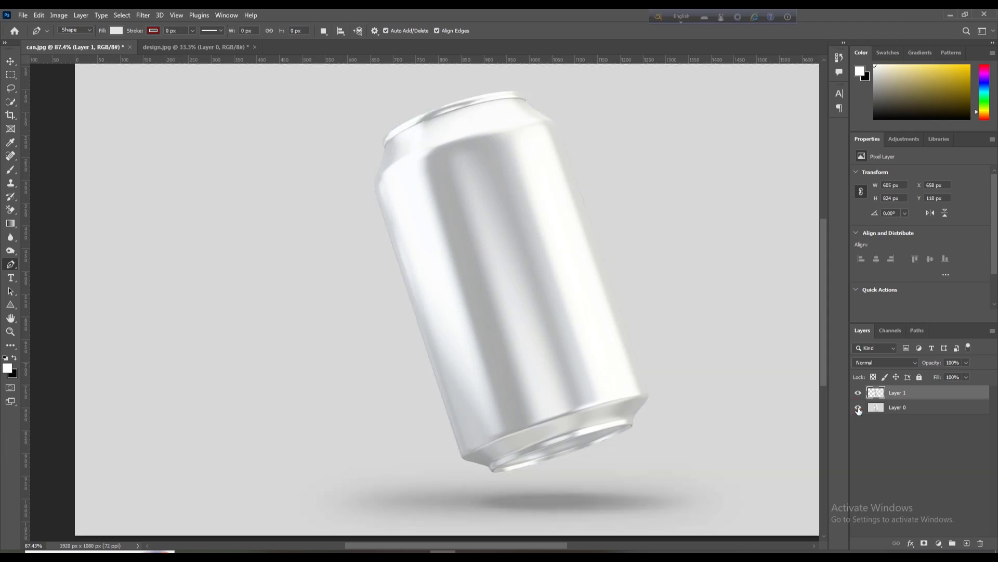
Start a path above Layer 0 at the left end of the top rim's lower seam and curve it along the seam
{"action": "left_click", "coordinate": [885, 408]}
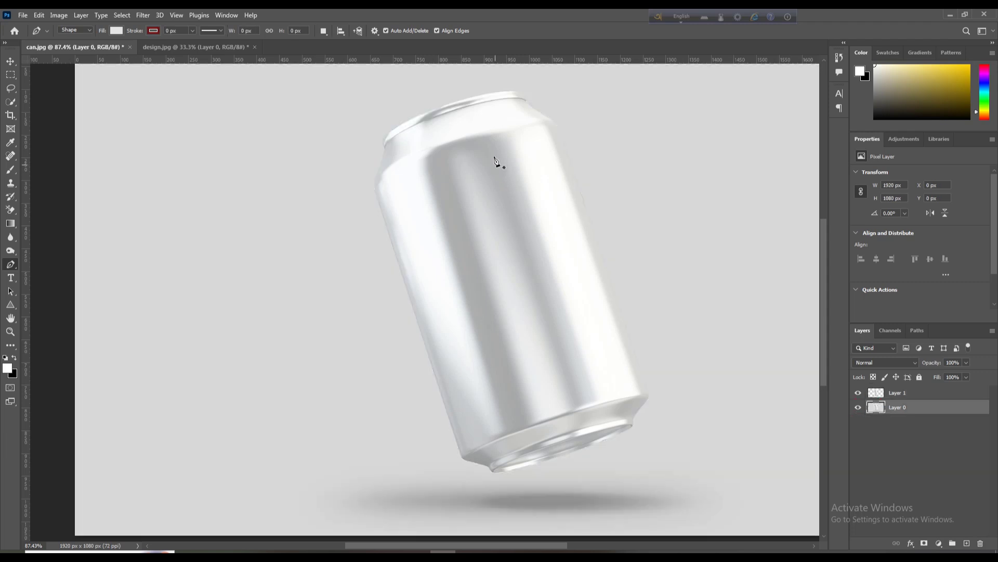
{"action": "scroll", "coordinate": [452, 95], "scroll_direction": "up", "scroll_amount": 9}
{"action": "left_click_drag", "start_coordinate": [491, 308], "coordinate": [455, 392]}
{"action": "scroll", "coordinate": [568, 149], "scroll_direction": "up", "scroll_amount": 3}
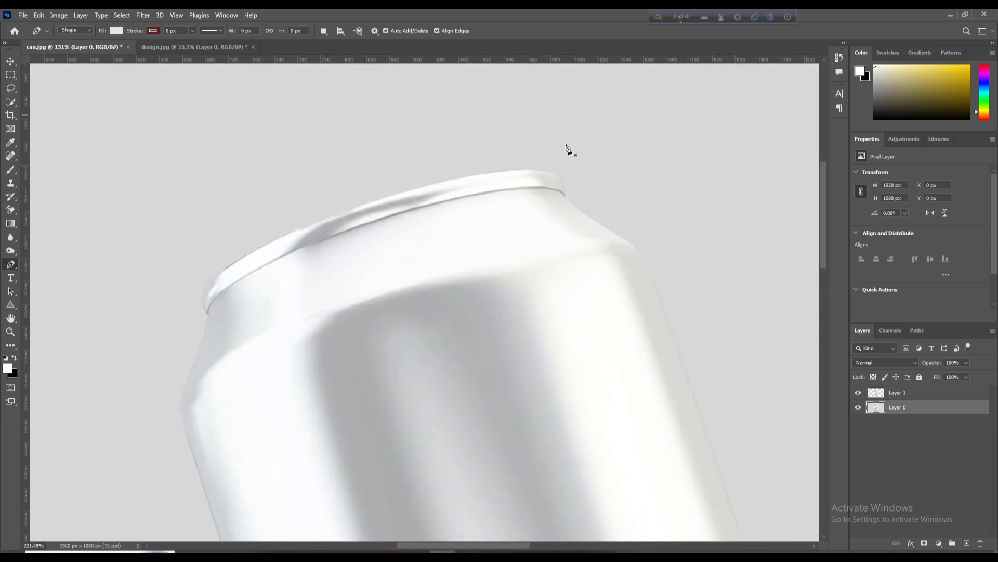
{"action": "scroll", "coordinate": [546, 196], "scroll_direction": "up", "scroll_amount": 3}
{"action": "scroll", "coordinate": [624, 191], "scroll_direction": "down", "scroll_amount": 3}
{"action": "scroll", "coordinate": [440, 218], "scroll_direction": "up", "scroll_amount": 1}
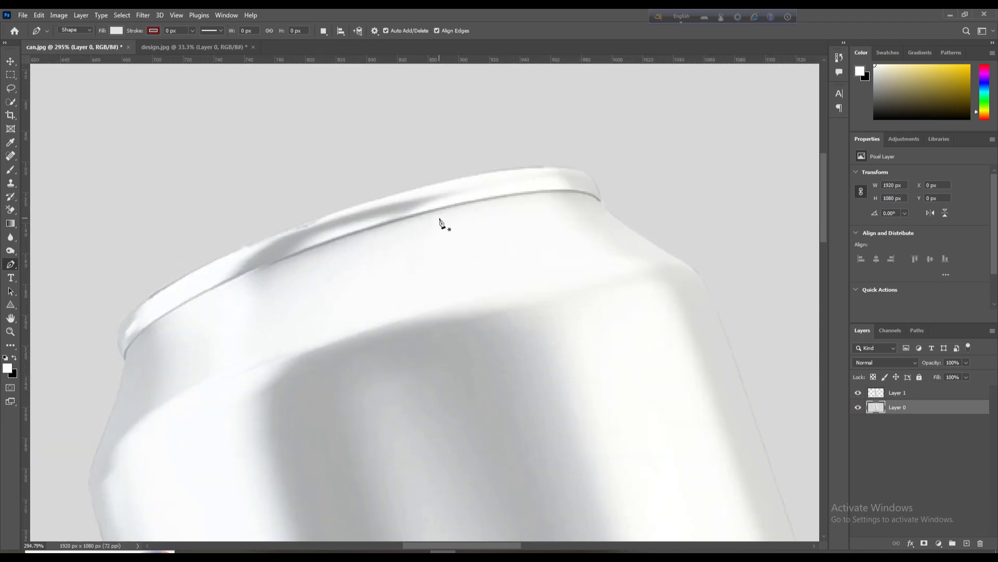
{"action": "scroll", "coordinate": [116, 334], "scroll_direction": "up", "scroll_amount": 3}
{"action": "scroll", "coordinate": [134, 380], "scroll_direction": "up", "scroll_amount": 2}
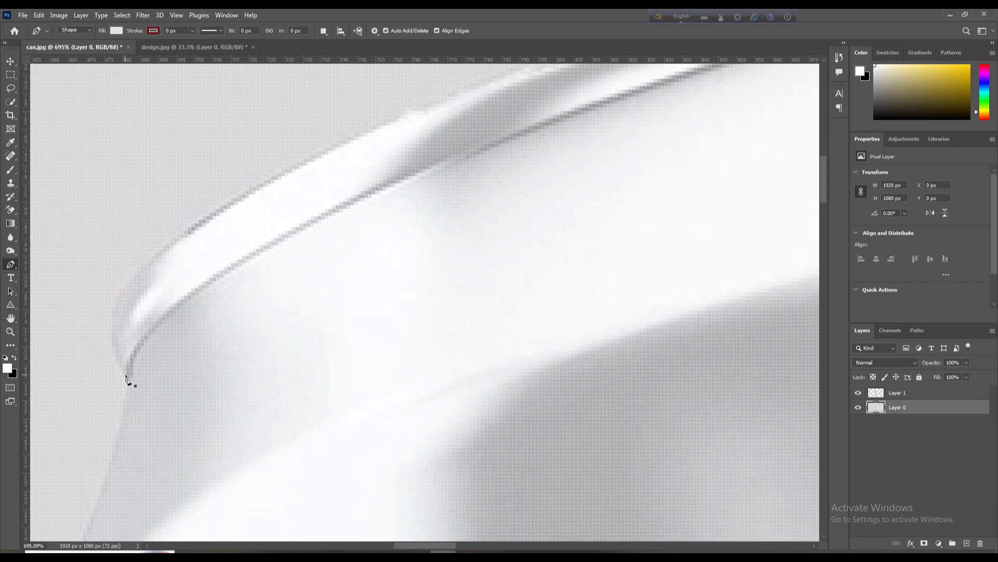
{"action": "left_click", "coordinate": [126, 376]}
{"action": "left_click_drag", "start_coordinate": [306, 232], "coordinate": [412, 194]}
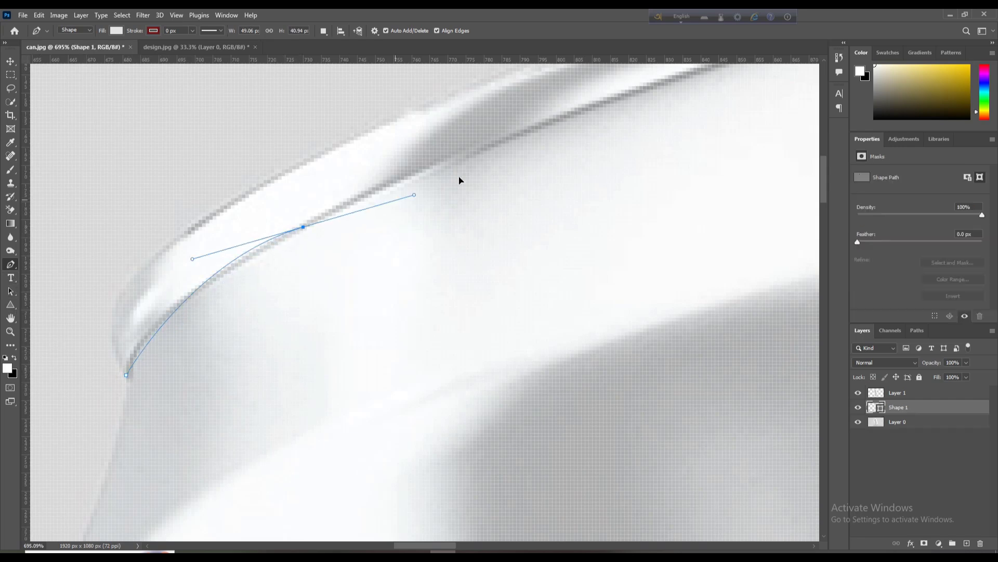
Continue the path along the rim's lower seam past the middle towards its right end
{"action": "scroll", "coordinate": [468, 163], "scroll_direction": "down", "scroll_amount": 1}
{"action": "left_click_drag", "start_coordinate": [480, 150], "coordinate": [613, 125]}
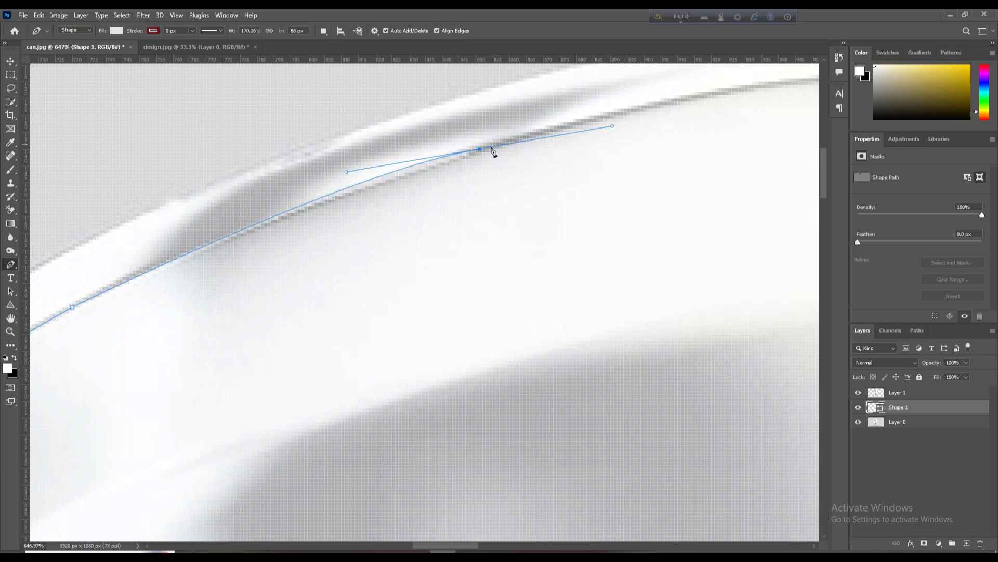
{"action": "scroll", "coordinate": [151, 357], "scroll_direction": "down", "scroll_amount": 3}
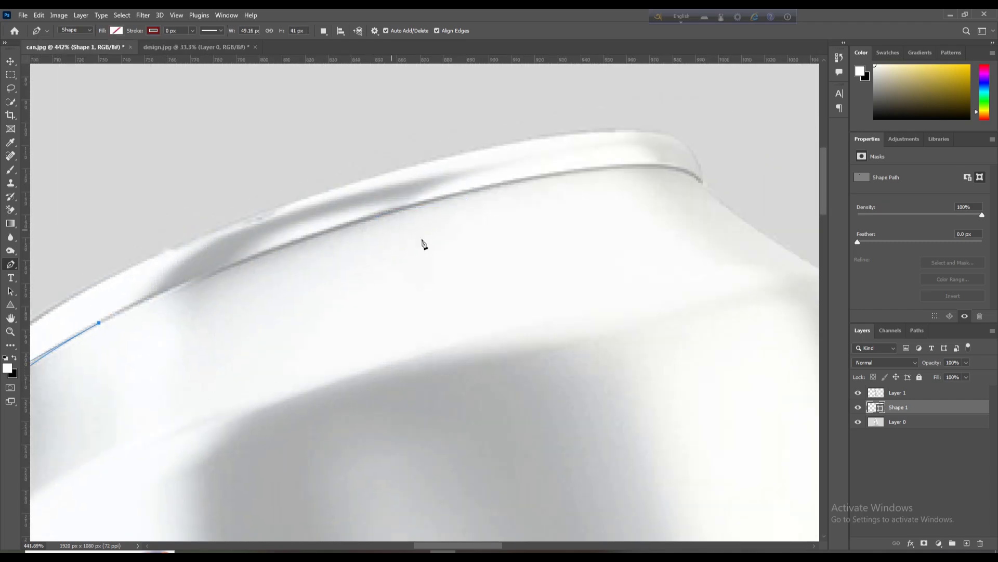
{"action": "left_click_drag", "start_coordinate": [414, 206], "coordinate": [301, 244]}
{"action": "left_click", "coordinate": [414, 206], "text": "alt"}
{"action": "scroll", "coordinate": [567, 186], "scroll_direction": "up", "scroll_amount": 3}
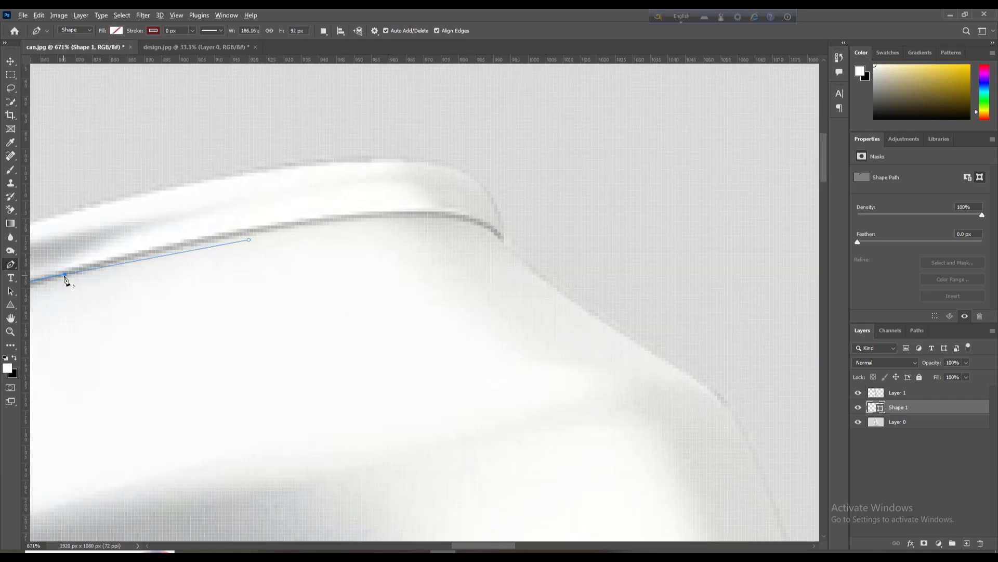
{"action": "left_click_drag", "start_coordinate": [352, 215], "coordinate": [511, 268]}
{"action": "left_click", "coordinate": [353, 215], "text": "alt"}
Curve the path around the rim's right end and onto its upper edge
{"action": "scroll", "coordinate": [515, 226], "scroll_direction": "up", "scroll_amount": 4}
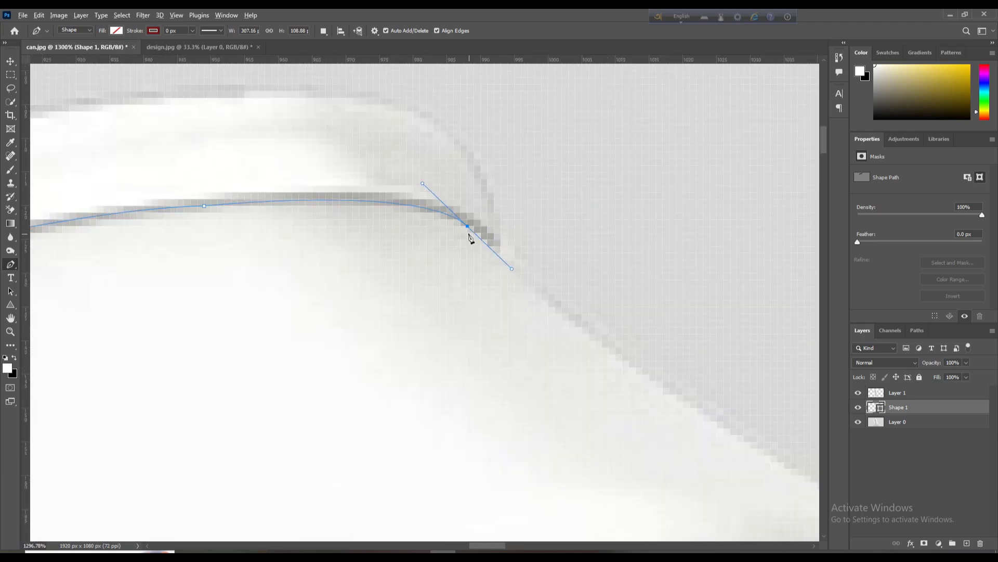
{"action": "scroll", "coordinate": [430, 113], "scroll_direction": "up", "scroll_amount": 2}
{"action": "left_click_drag", "start_coordinate": [420, 201], "coordinate": [320, 116]}
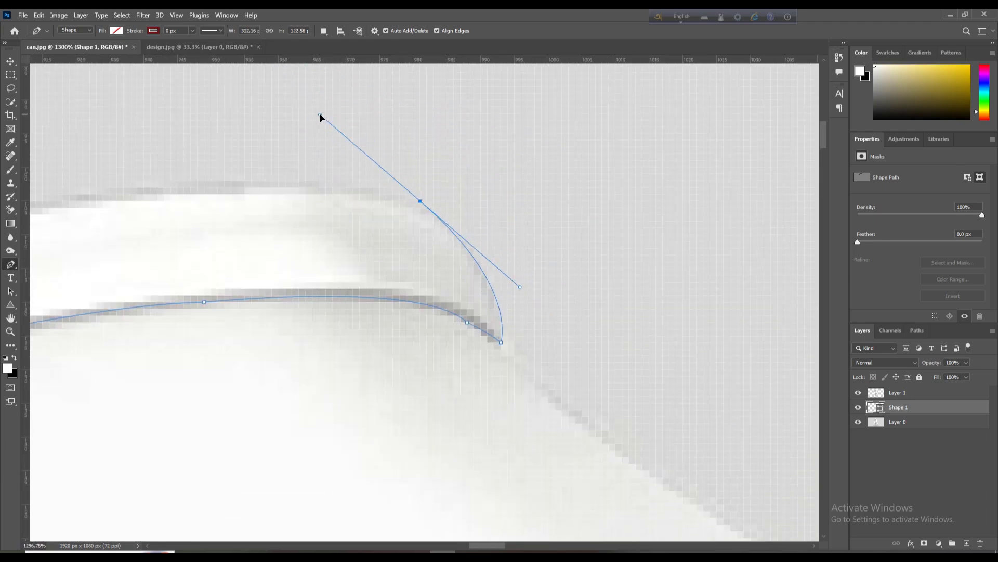
{"action": "left_click_drag", "start_coordinate": [551, 214], "coordinate": [700, 230]}
{"action": "left_click_drag", "start_coordinate": [234, 208], "coordinate": [83, 248]}
{"action": "left_click", "coordinate": [255, 210], "text": "alt"}
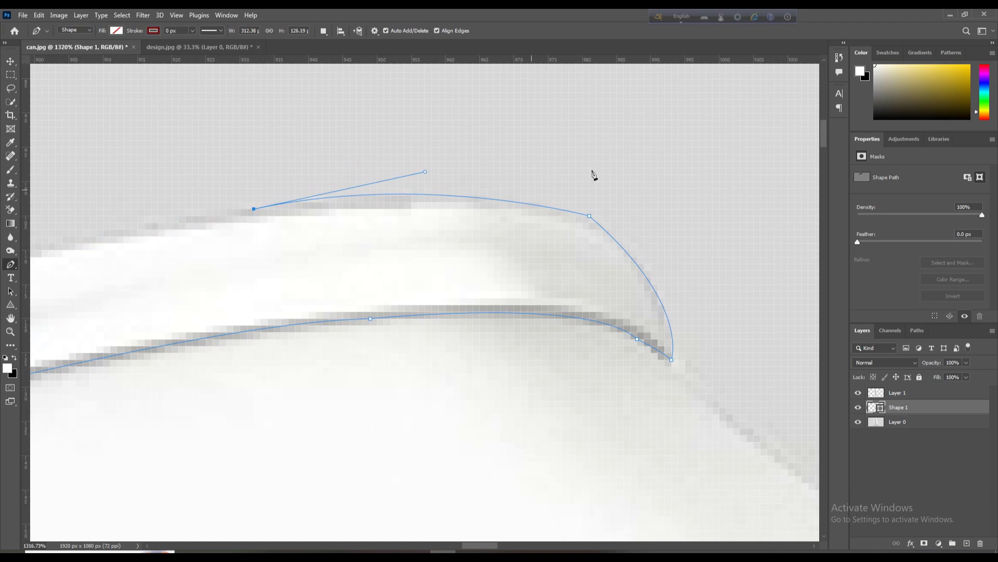
Trace the rim's upper edge leftward with curved anchors past the grey reflection
{"action": "scroll", "coordinate": [593, 173], "scroll_direction": "down", "scroll_amount": 3}
{"action": "left_click_drag", "start_coordinate": [593, 174], "coordinate": [704, 151]}
{"action": "left_click_drag", "start_coordinate": [146, 252], "coordinate": [542, 135]}
{"action": "left_click", "coordinate": [146, 252], "text": "alt"}
{"action": "scroll", "coordinate": [146, 253], "scroll_direction": "down", "scroll_amount": 1}
{"action": "left_click_drag", "start_coordinate": [137, 282], "coordinate": [60, 321]}
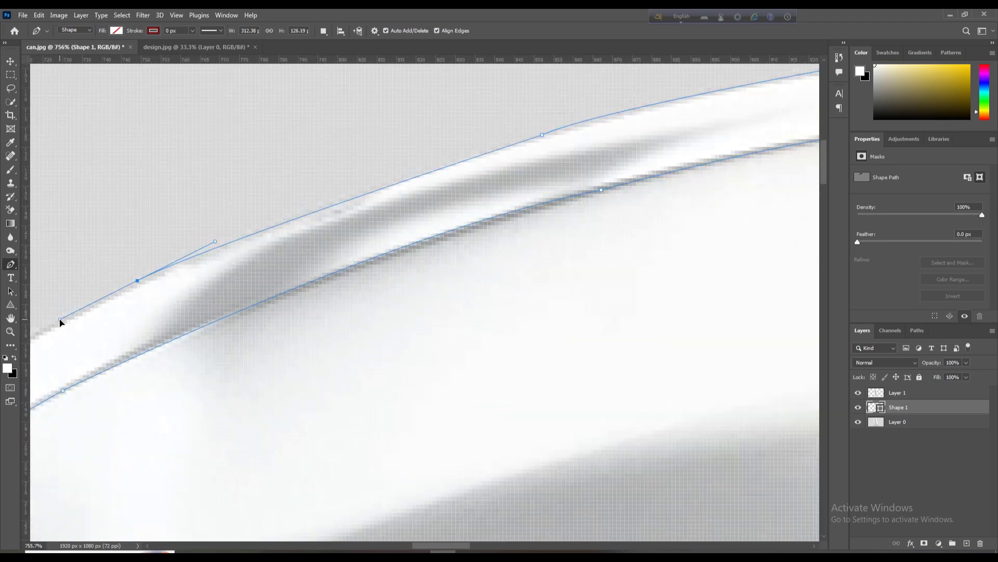
{"action": "left_click", "coordinate": [138, 282], "text": "alt"}
Curve the path around the rim's left end and close the rim outline at the starting anchor
{"action": "scroll", "coordinate": [581, 191], "scroll_direction": "down", "scroll_amount": 4}
{"action": "scroll", "coordinate": [107, 401], "scroll_direction": "up", "scroll_amount": 3}
{"action": "left_click_drag", "start_coordinate": [107, 402], "coordinate": [276, 317]}
{"action": "left_click_drag", "start_coordinate": [228, 286], "coordinate": [176, 368]}
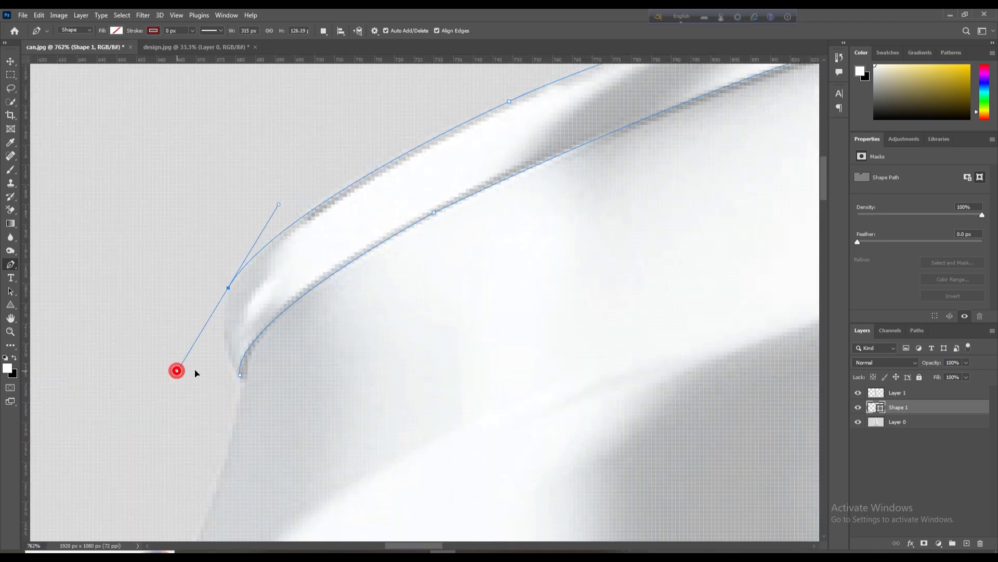
{"action": "left_click", "coordinate": [228, 287], "text": "alt"}
{"action": "scroll", "coordinate": [240, 382], "scroll_direction": "up", "scroll_amount": 6}
{"action": "left_click_drag", "start_coordinate": [221, 342], "coordinate": [260, 419]}
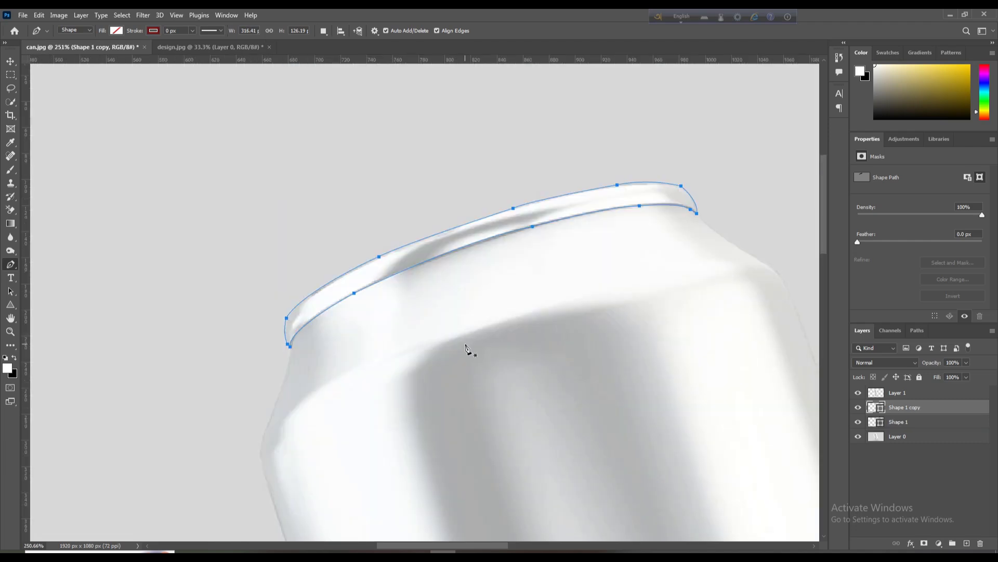
Convert the rim outline to a selection and delete the Shape 1 copy layer
{"action": "key", "text": "ctrl+Return"}
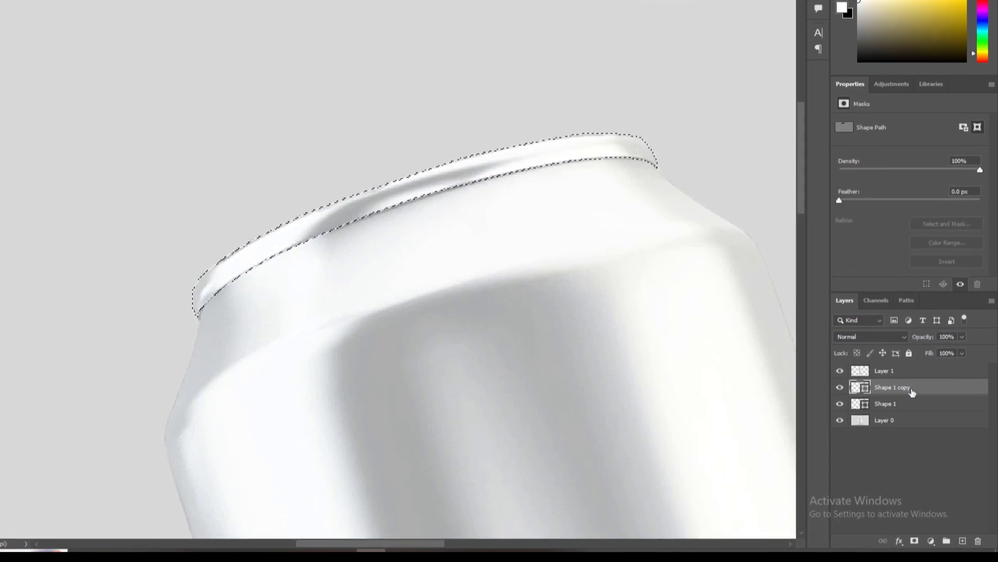
{"action": "left_click_drag", "start_coordinate": [900, 387], "coordinate": [978, 542]}
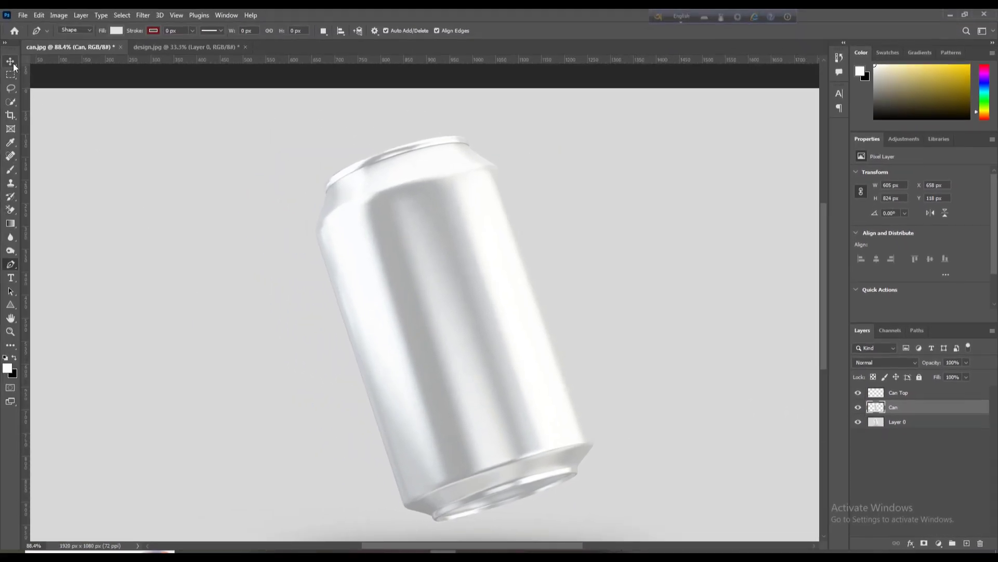
Bring the artwork from design.jpg into can.jpg as a new layer directly above the Can layer
{"action": "left_click", "coordinate": [13, 64]}
{"action": "left_click", "coordinate": [152, 44]}
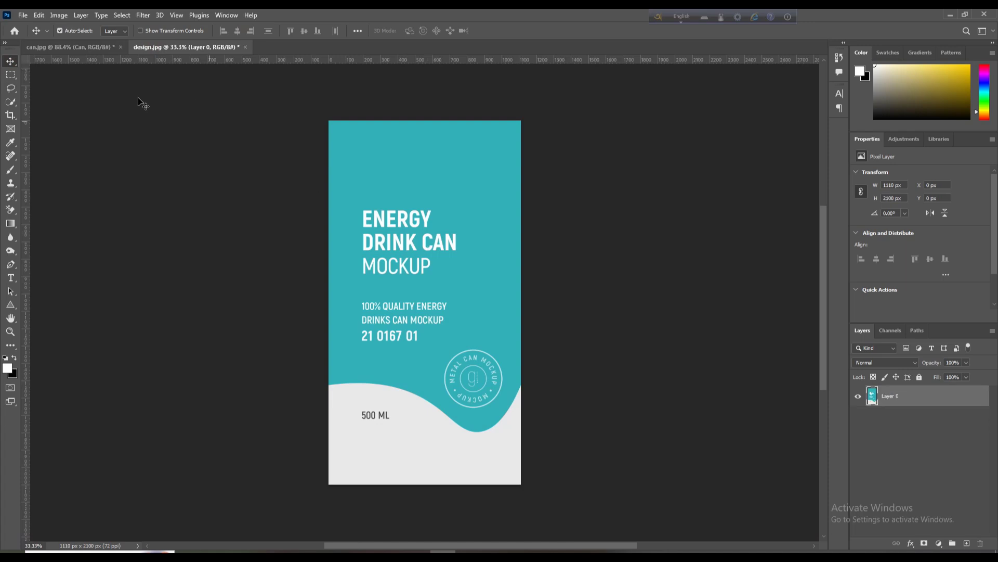
{"action": "mouse_move", "coordinate": [463, 294]}
{"action": "left_mouse_down"}
{"action": "mouse_move", "coordinate": [103, 42]}
{"action": "mouse_move", "coordinate": [457, 309]}
{"action": "left_mouse_up"}
Scale the design proportionally to about 45.75% and place it over the can
{"action": "scroll", "coordinate": [457, 309], "scroll_direction": "down", "scroll_amount": 4}
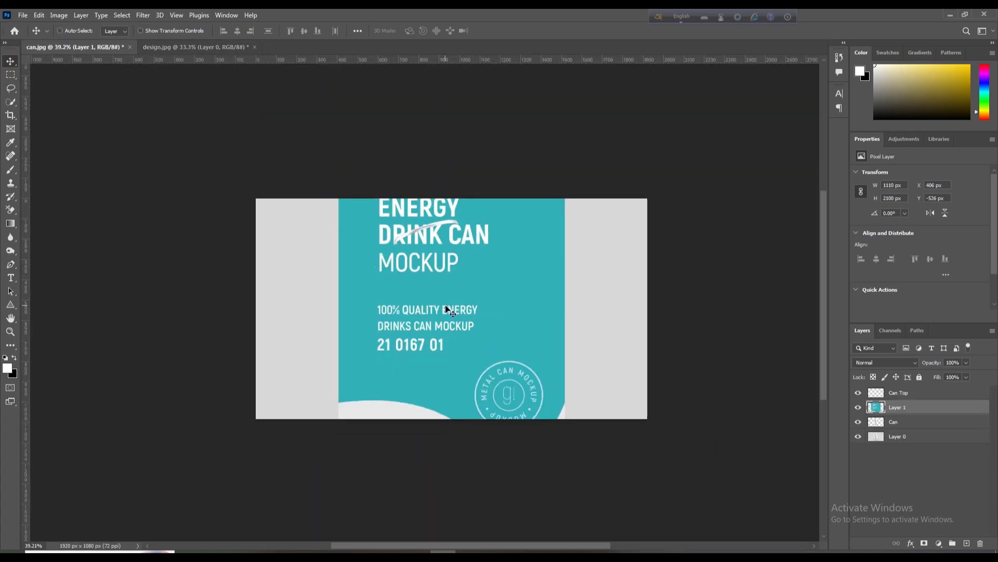
{"action": "key", "text": "ctrl+t"}
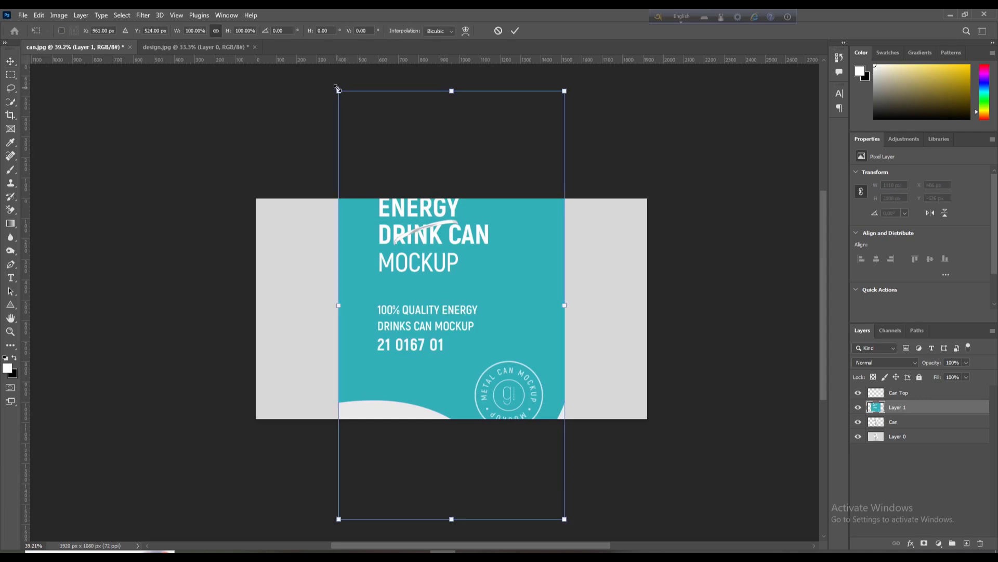
{"action": "left_click_drag", "start_coordinate": [338, 89], "coordinate": [439, 282]}
{"action": "left_click_drag", "start_coordinate": [486, 319], "coordinate": [440, 247]}
{"action": "left_click_drag", "start_coordinate": [393, 209], "coordinate": [417, 251]}
{"action": "left_click_drag", "start_coordinate": [474, 284], "coordinate": [452, 244]}
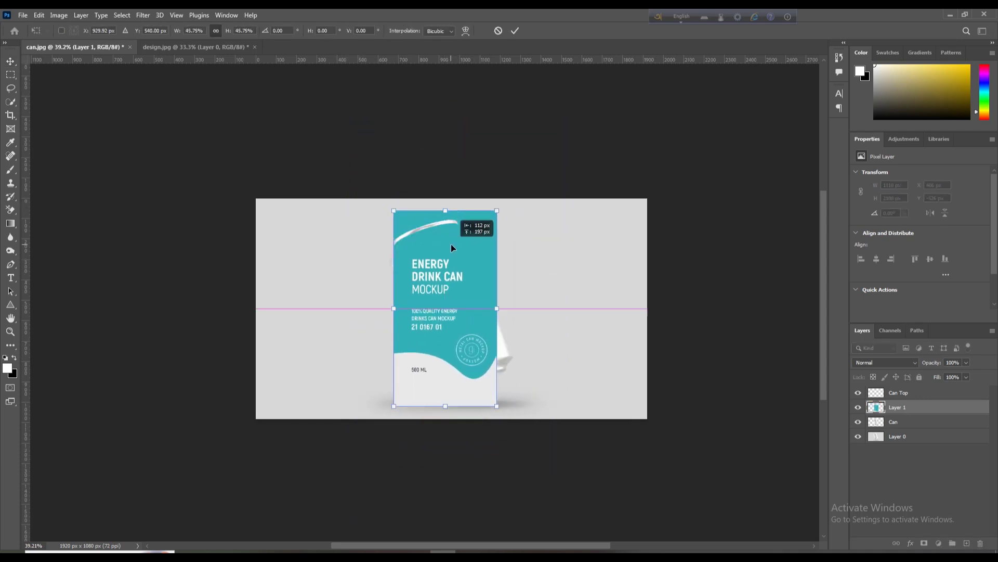
Rotate the design counterclockwise to follow the can's tilt and shift it over the can
{"action": "left_click_drag", "start_coordinate": [444, 203], "coordinate": [407, 213]}
{"action": "left_click_drag", "start_coordinate": [435, 282], "coordinate": [461, 291]}
{"action": "scroll", "coordinate": [447, 273], "scroll_direction": "up", "scroll_amount": 5}
{"action": "scroll", "coordinate": [447, 273], "scroll_direction": "down", "scroll_amount": 2}
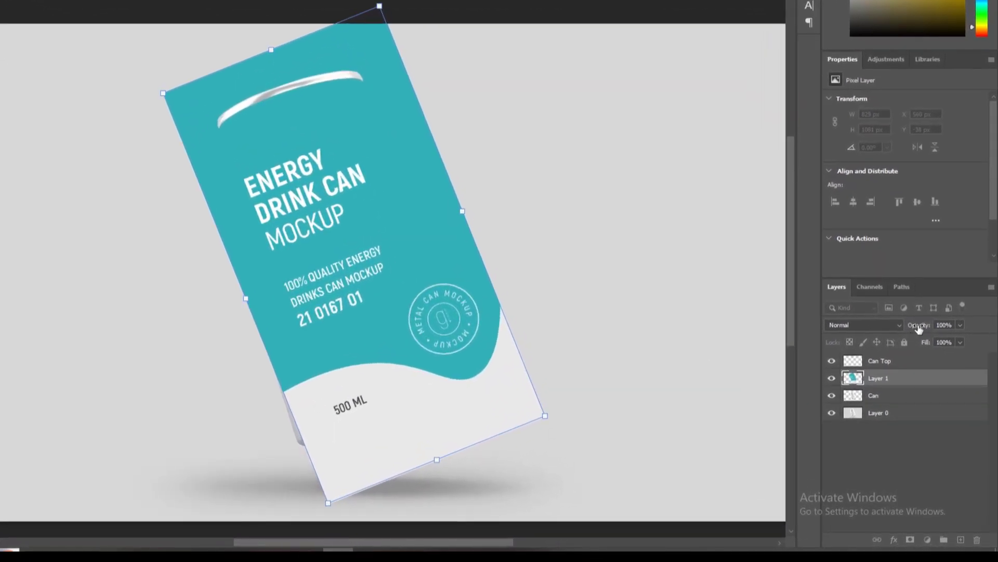
Lower the design layer's opacity to 66%, then align the design with the can at a rotation of about -16.15° and apply the transform
{"action": "left_click_drag", "start_coordinate": [930, 362], "coordinate": [913, 367]}
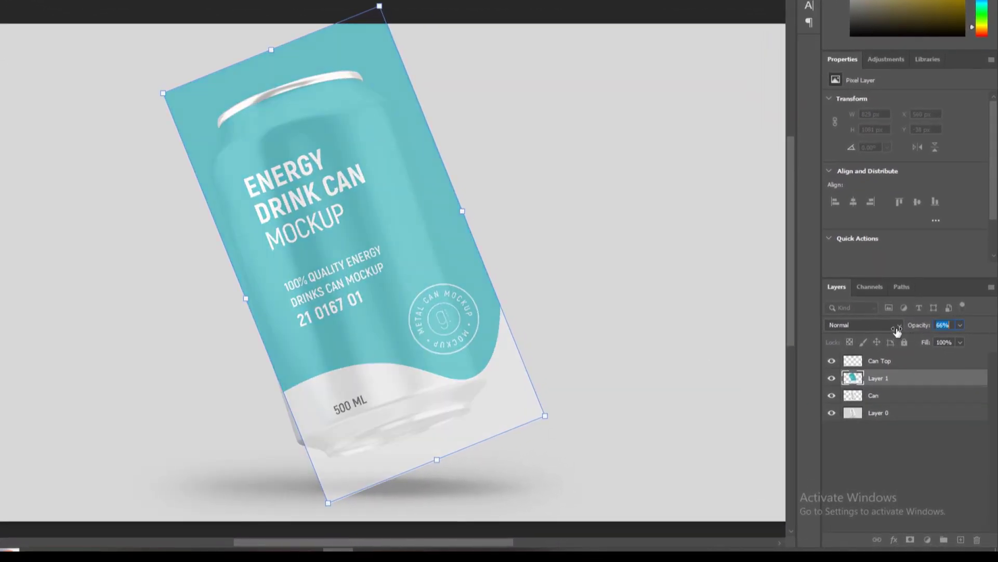
{"action": "left_click_drag", "start_coordinate": [267, 34], "coordinate": [291, 36]}
{"action": "scroll", "coordinate": [394, 271], "scroll_direction": "up", "scroll_amount": 2}
{"action": "left_click_drag", "start_coordinate": [402, 279], "coordinate": [385, 281]}
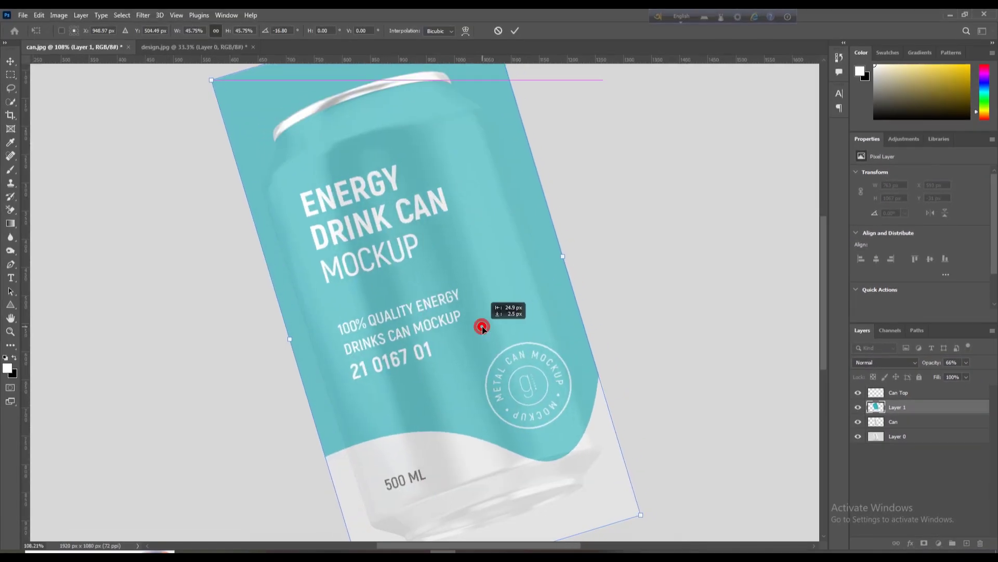
{"action": "scroll", "coordinate": [482, 326], "scroll_direction": "down", "scroll_amount": 3}
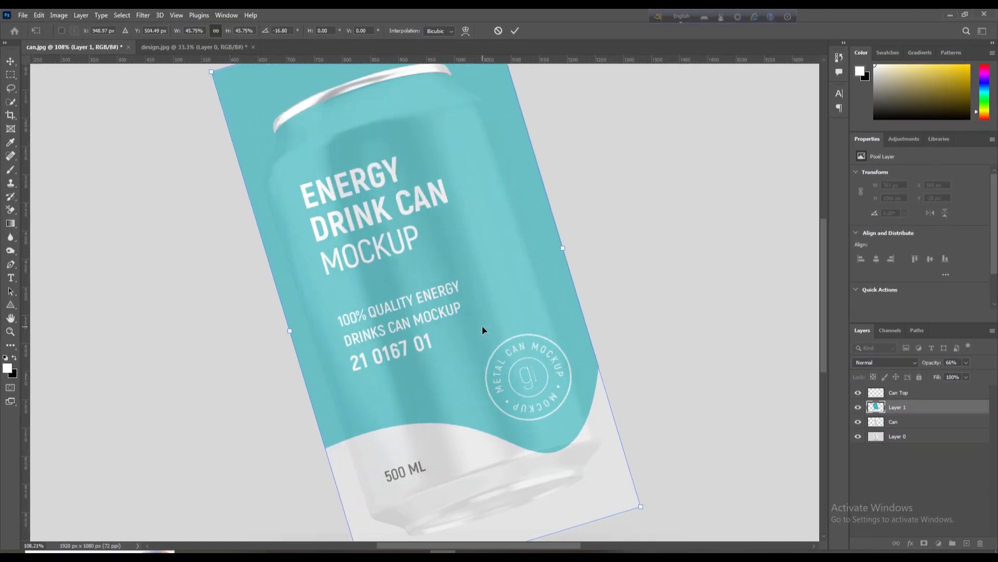
{"action": "scroll", "coordinate": [483, 379], "scroll_direction": "up", "scroll_amount": 1}
{"action": "left_click_drag", "start_coordinate": [484, 379], "coordinate": [483, 373]}
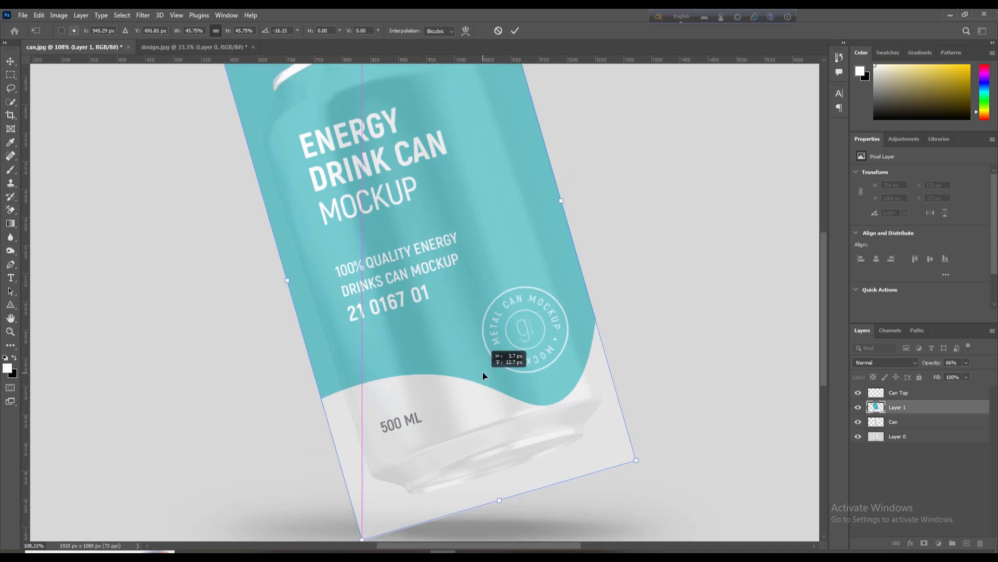
{"action": "scroll", "coordinate": [482, 372], "scroll_direction": "up", "scroll_amount": 1}
{"action": "scroll", "coordinate": [483, 373], "scroll_direction": "down", "scroll_amount": 3}
{"action": "key", "text": "Return"}
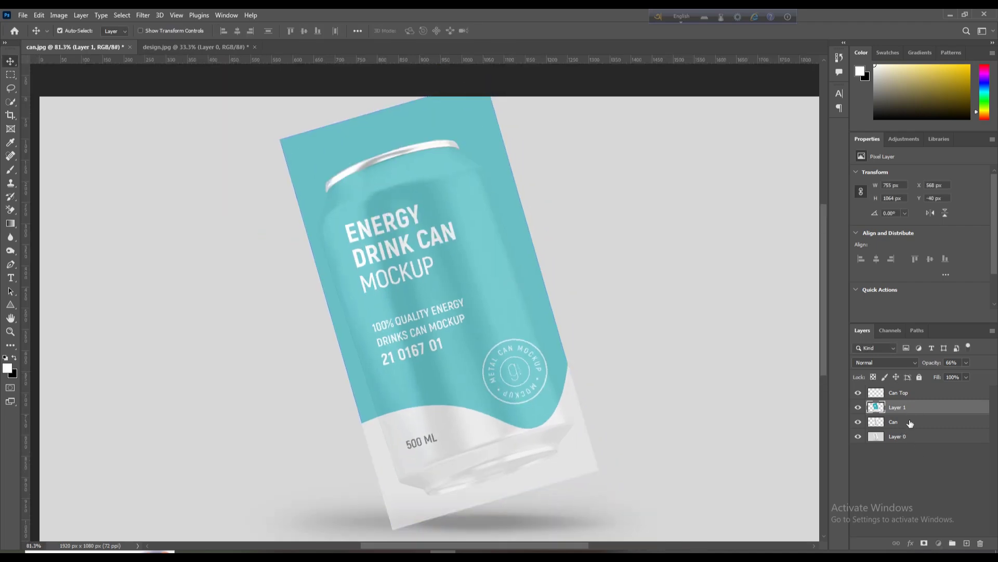
Clip the design on Layer 1 to the Can layer with a clipping mask
{"action": "right_click", "coordinate": [907, 407]}
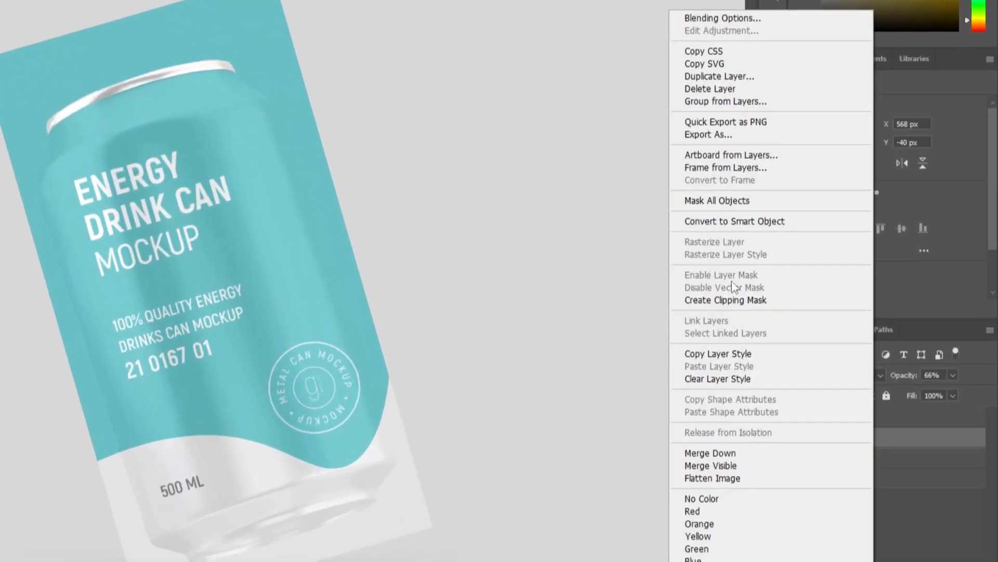
{"action": "left_click", "coordinate": [736, 300]}
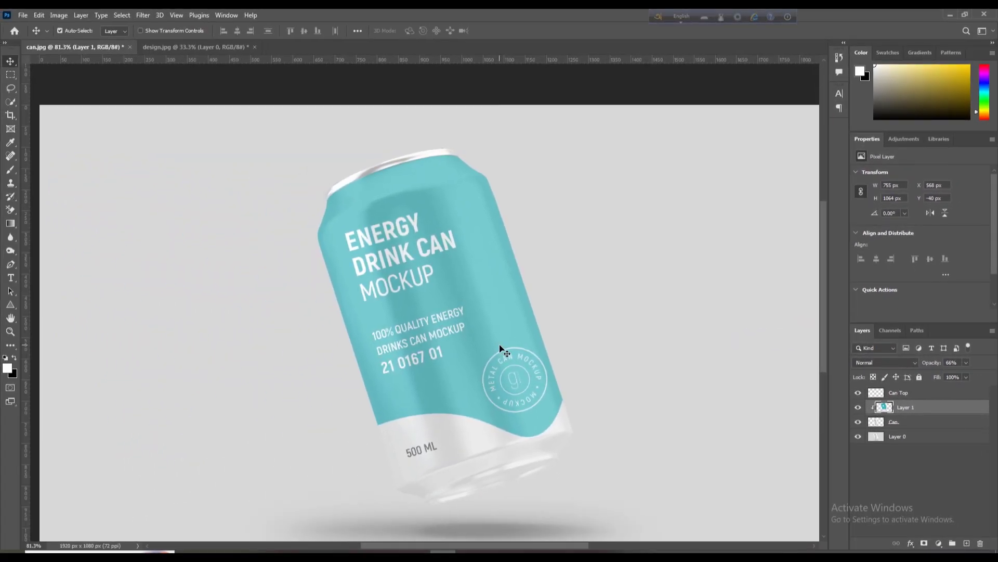
Set Layer 1's opacity to 100% and its blend mode to Multiply
{"action": "scroll", "coordinate": [497, 347], "scroll_direction": "up", "scroll_amount": 2}
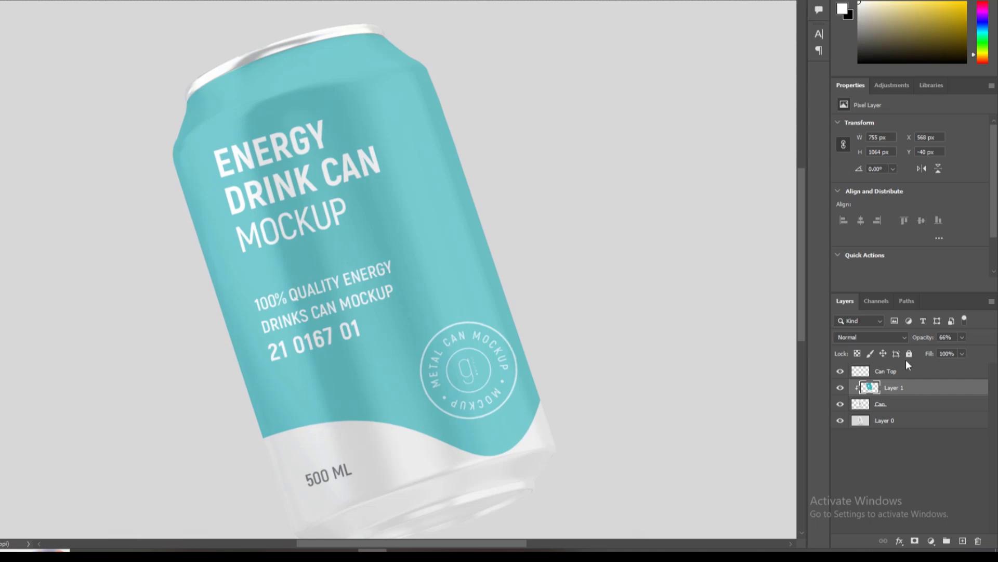
{"action": "left_click_drag", "start_coordinate": [995, 344], "coordinate": [997, 344]}
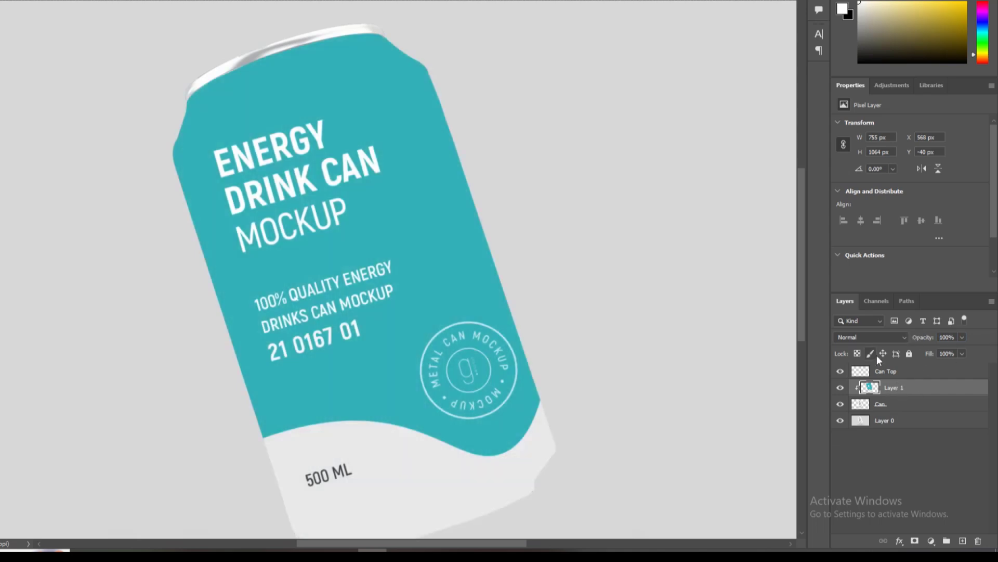
{"action": "left_click", "coordinate": [877, 337]}
{"action": "left_click", "coordinate": [858, 361]}
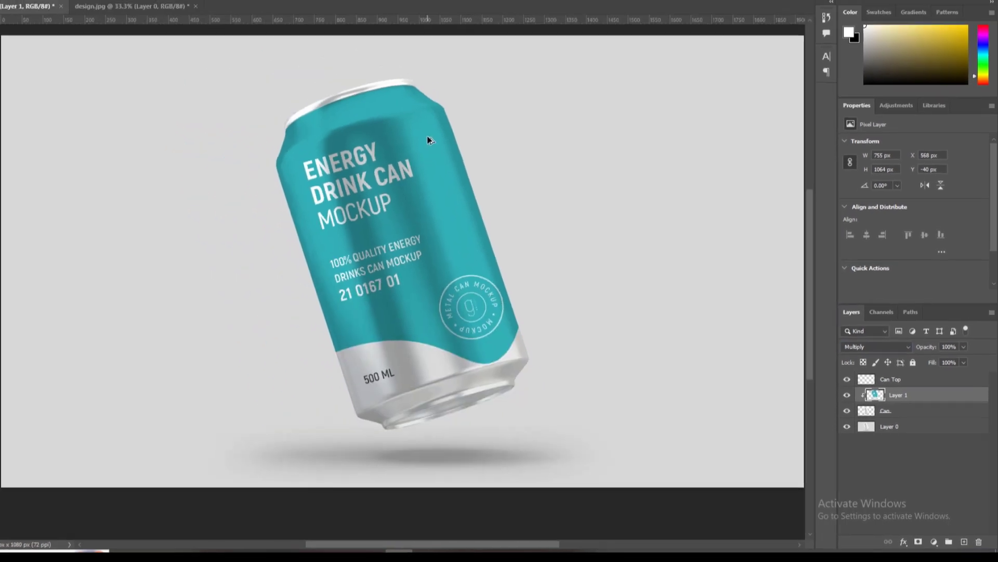
Add a Hue/Saturation adjustment layer above Layer 1
{"action": "scroll", "coordinate": [429, 139], "scroll_direction": "down", "scroll_amount": 3}
{"action": "scroll", "coordinate": [448, 199], "scroll_direction": "up", "scroll_amount": 5}
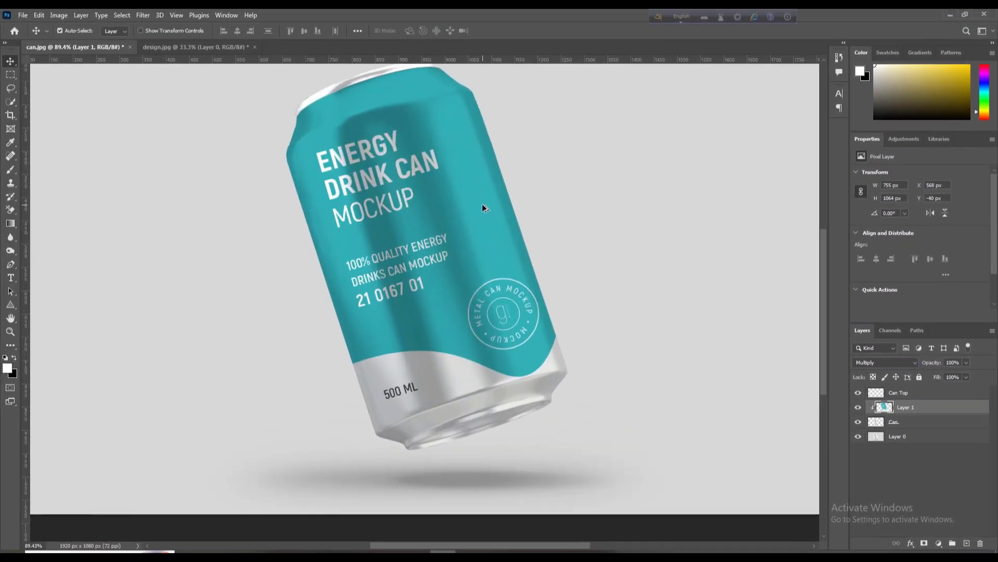
{"action": "scroll", "coordinate": [442, 199], "scroll_direction": "down", "scroll_amount": 2}
{"action": "scroll", "coordinate": [431, 122], "scroll_direction": "up", "scroll_amount": 2}
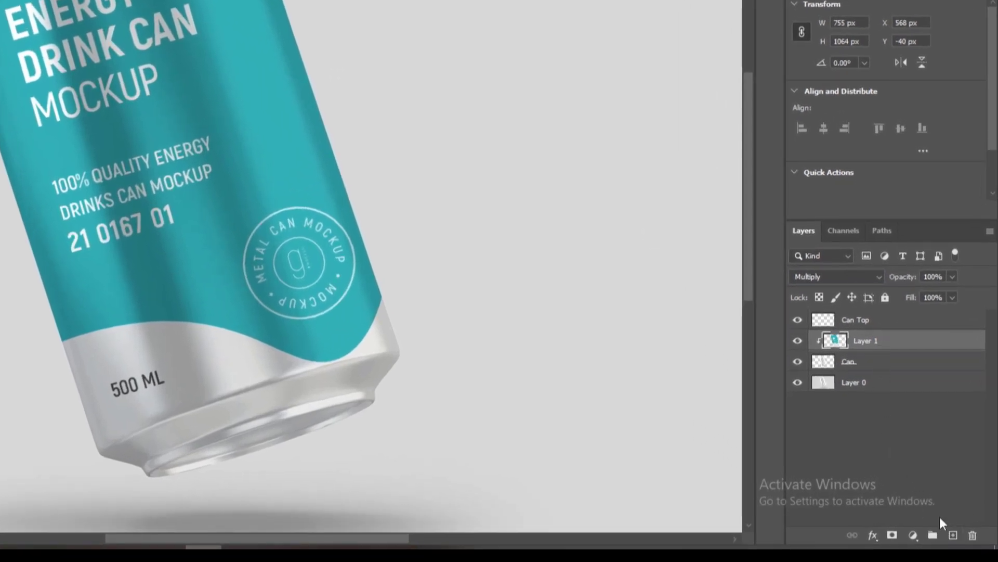
{"action": "left_click", "coordinate": [913, 535]}
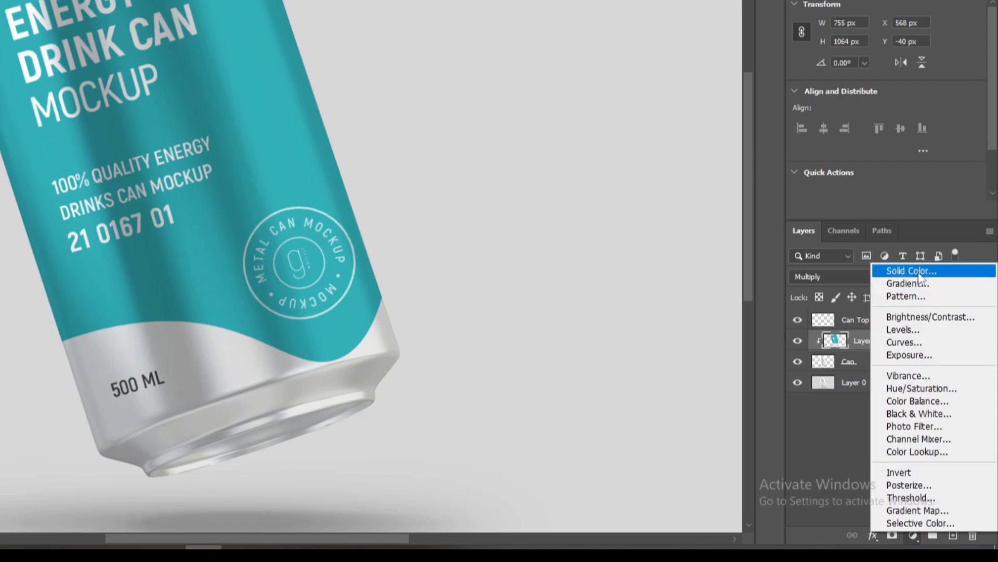
{"action": "left_click", "coordinate": [921, 388]}
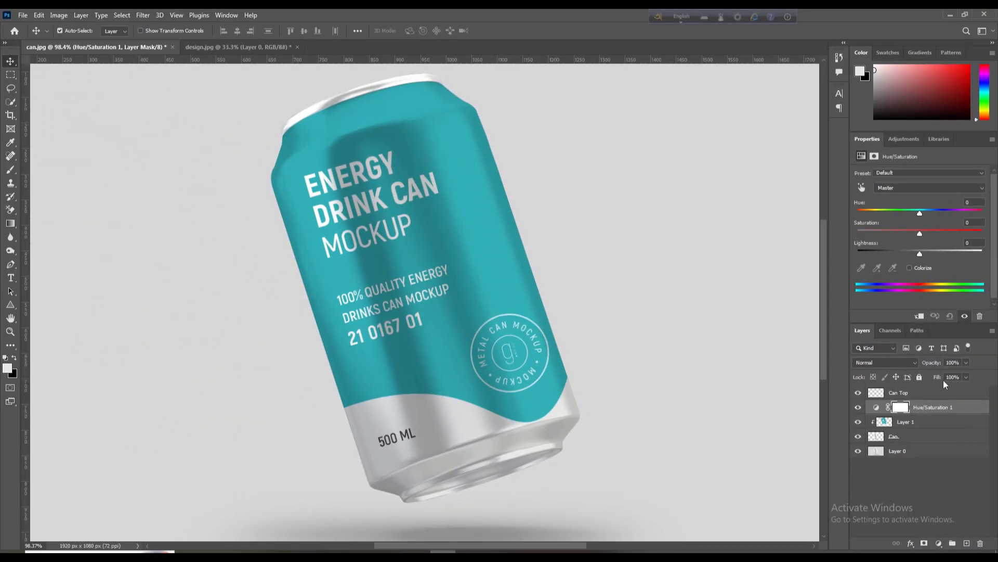
Clip the Hue/Saturation adjustment to Layer 1 and set its hue to +178 and saturation to +32
{"action": "left_click", "coordinate": [918, 318]}
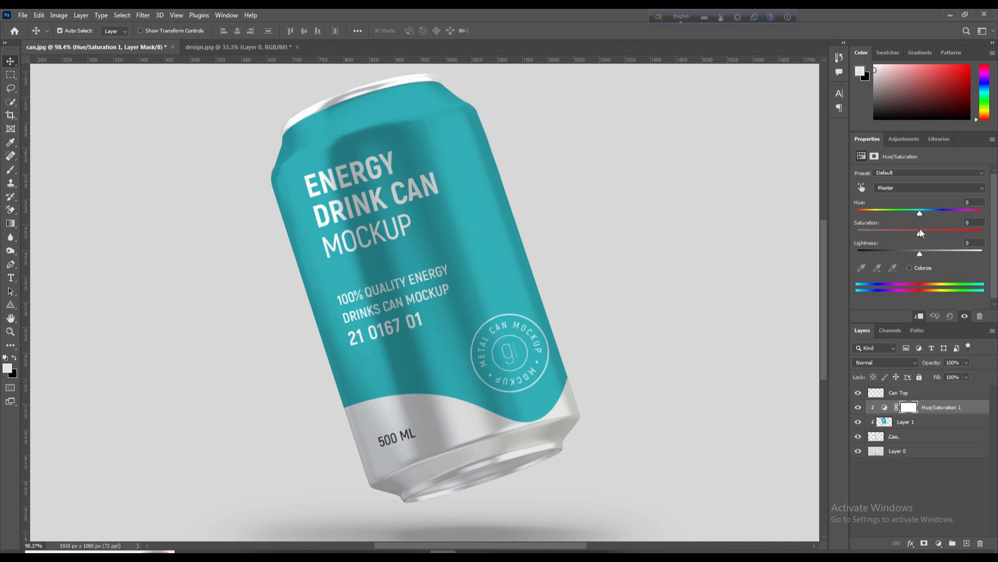
{"action": "left_click_drag", "start_coordinate": [921, 212], "coordinate": [960, 206]}
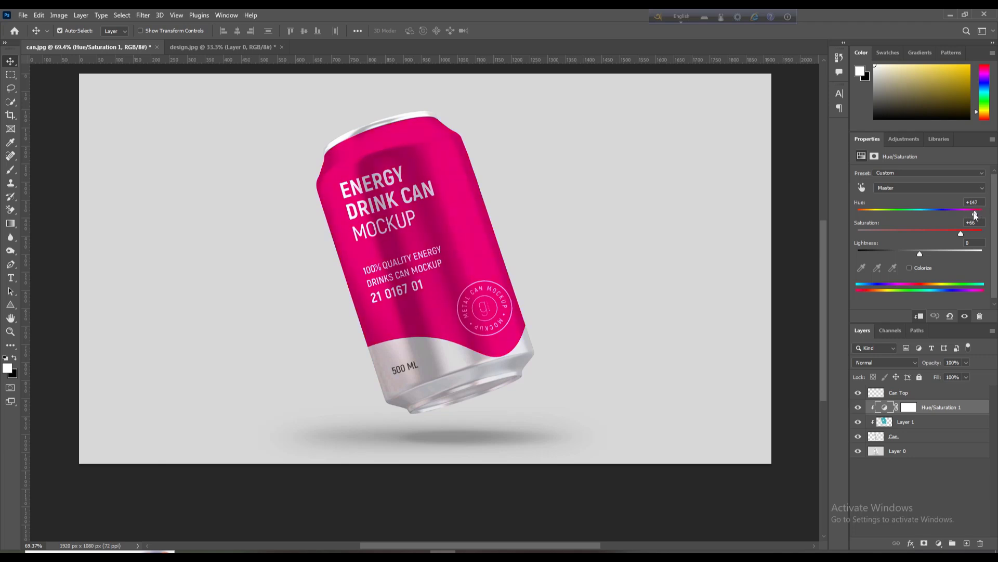
{"action": "left_click_drag", "start_coordinate": [973, 213], "coordinate": [980, 213]}
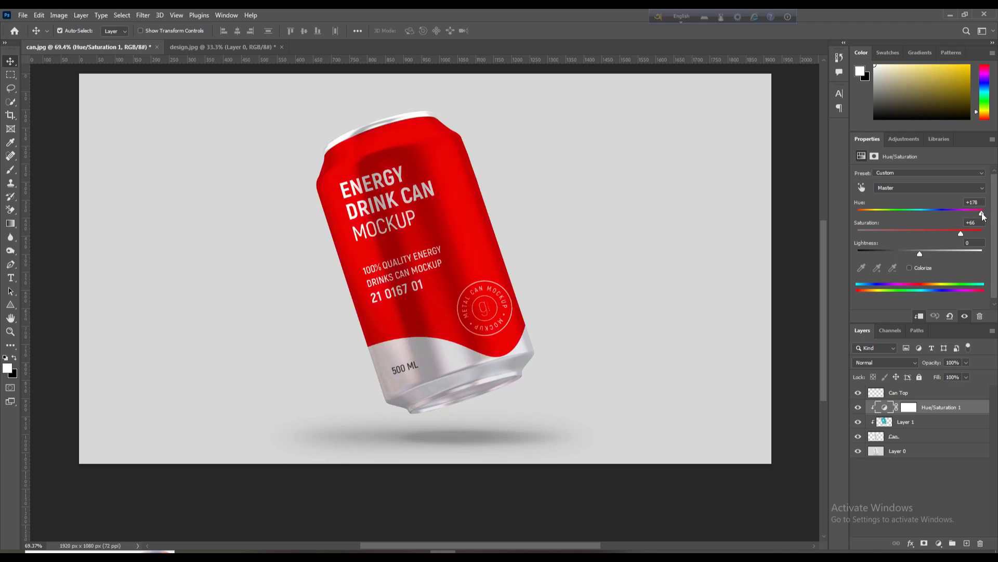
{"action": "left_click_drag", "start_coordinate": [986, 235], "coordinate": [942, 237]}
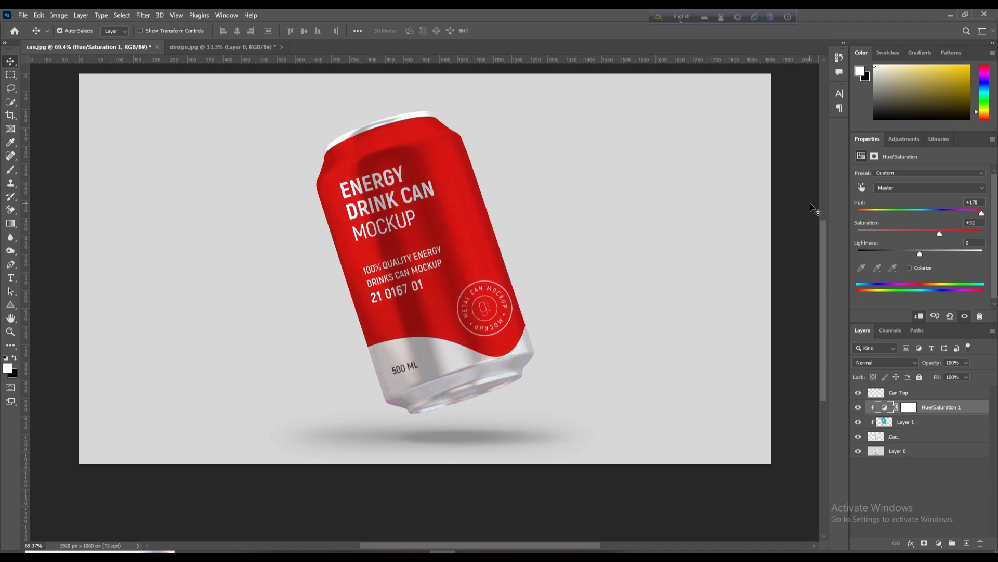
Add a Solid Color fill layer directly above Layer 0 in muted olive green (a3a786)
{"action": "left_click", "coordinate": [898, 456]}
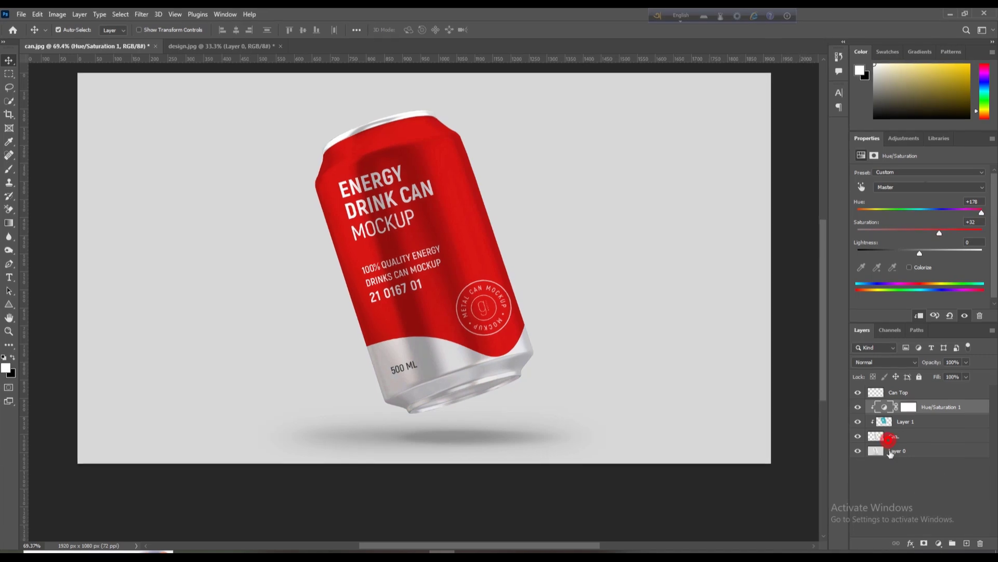
{"action": "left_click", "coordinate": [938, 543]}
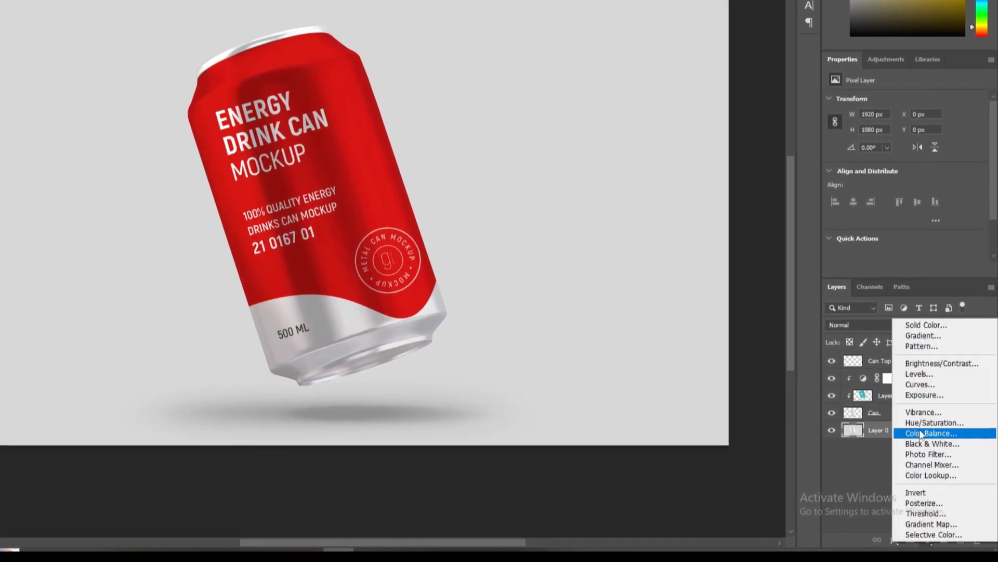
{"action": "left_click", "coordinate": [927, 324]}
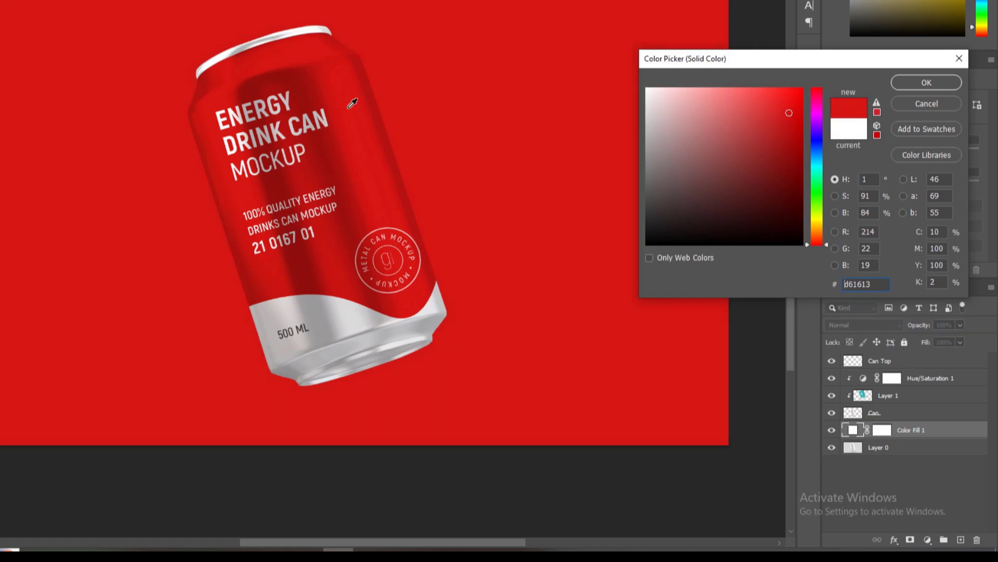
{"action": "left_click", "coordinate": [247, 88]}
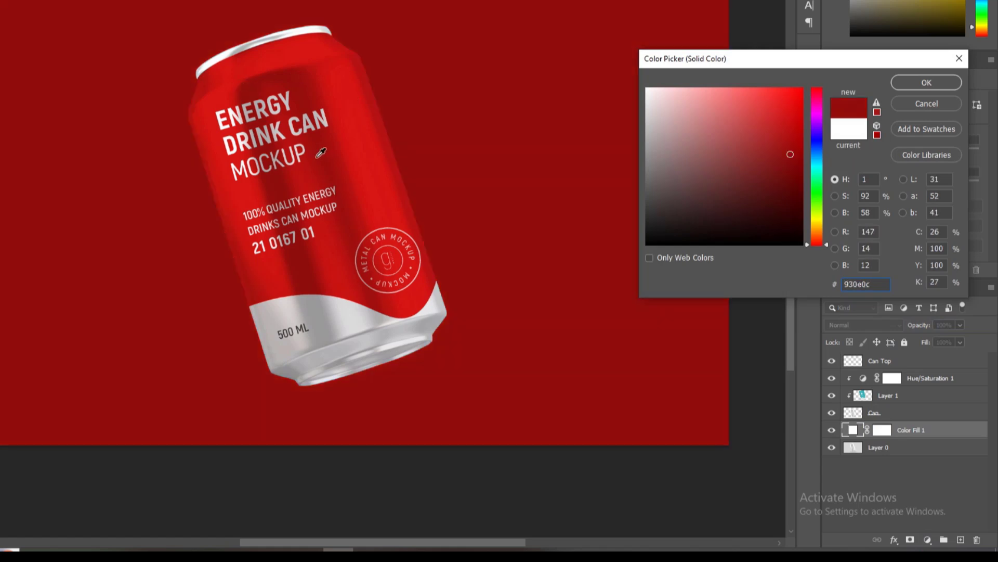
{"action": "left_click", "coordinate": [262, 184]}
{"action": "left_click_drag", "start_coordinate": [701, 120], "coordinate": [646, 87]}
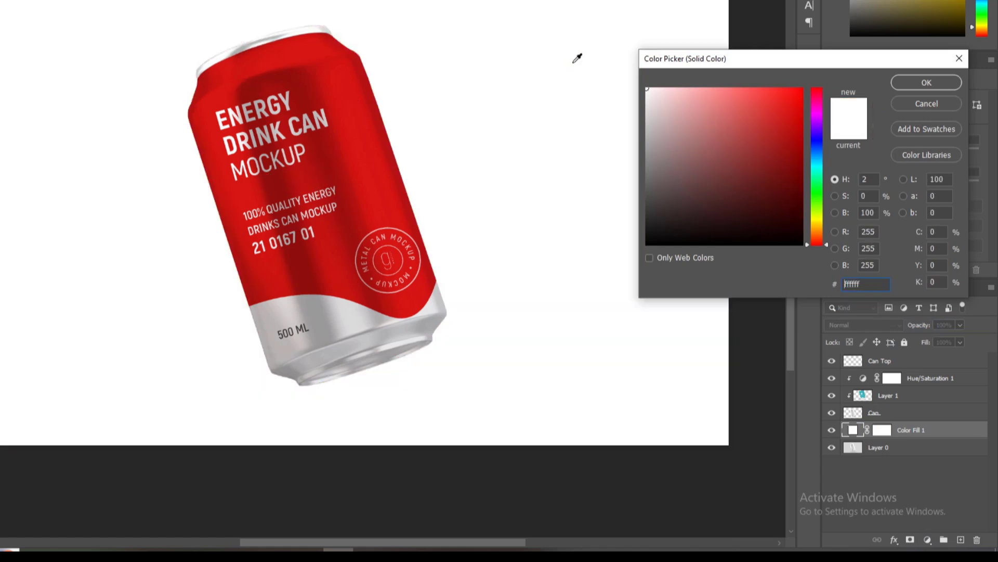
{"action": "left_click", "coordinate": [663, 119]}
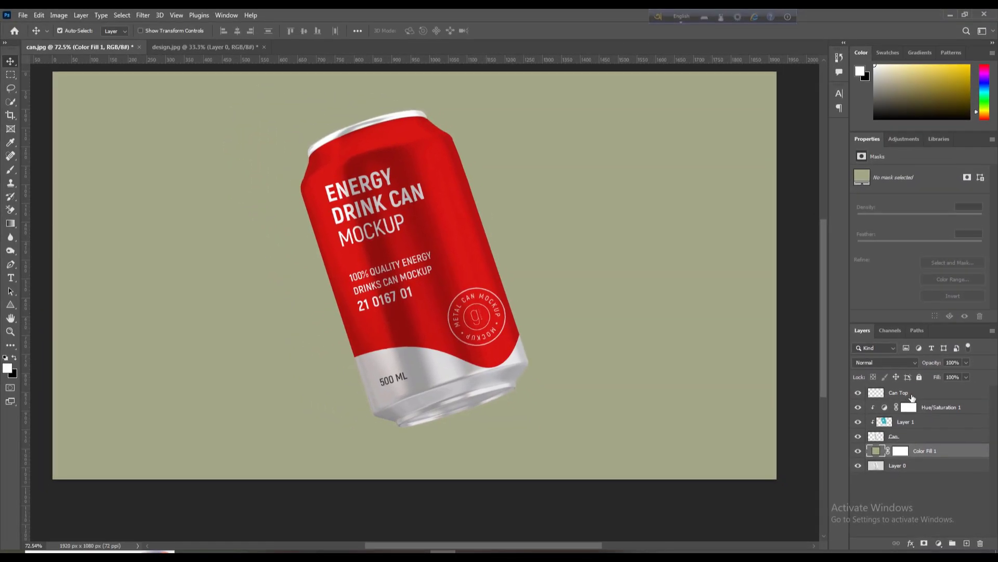
Group the layers from Can Top down to Color Fill 1, and set Color Fill 1's blend mode to Linear Burn
{"action": "left_click", "coordinate": [912, 397], "text": "shift"}
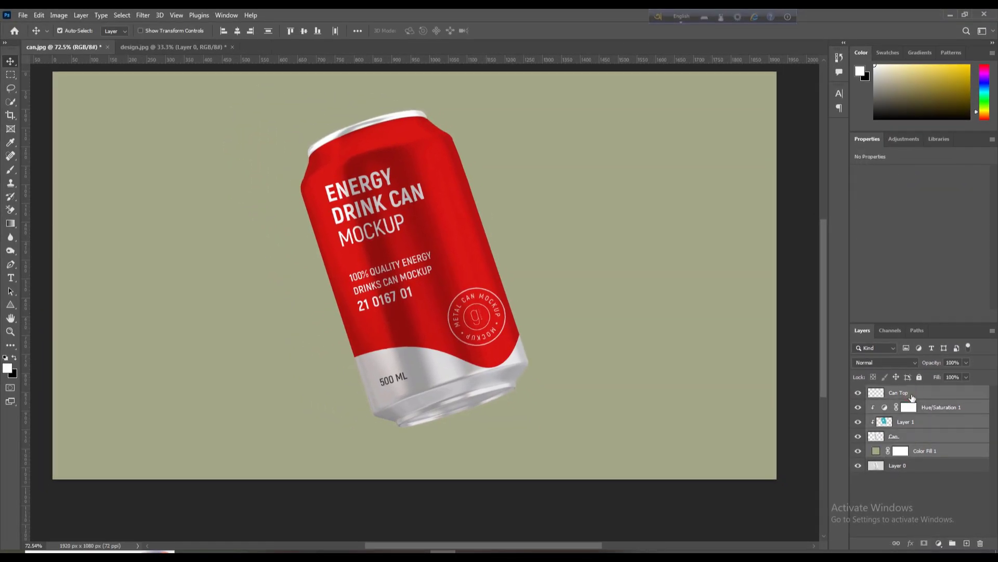
{"action": "key", "text": "ctrl+g"}
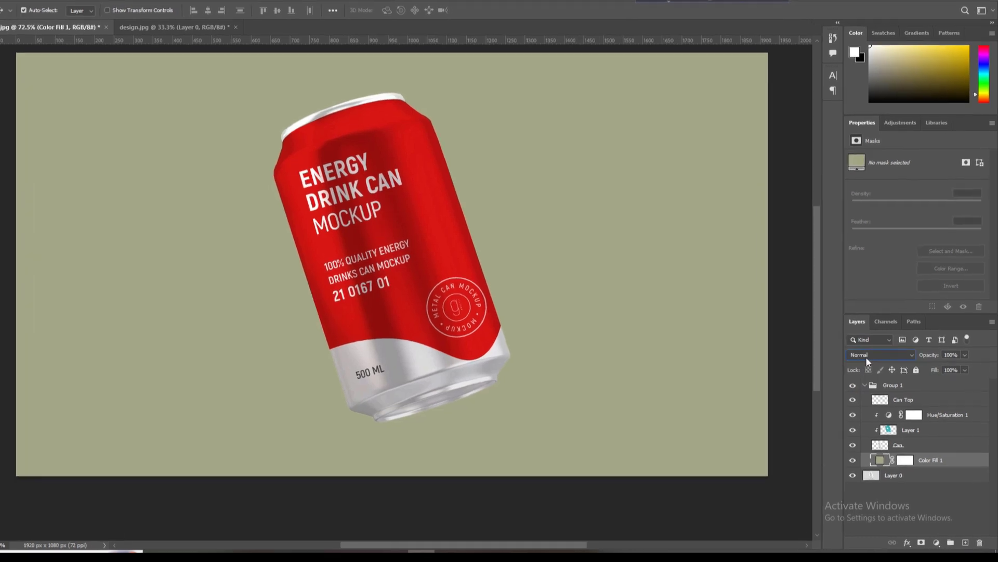
{"action": "left_click", "coordinate": [871, 363]}
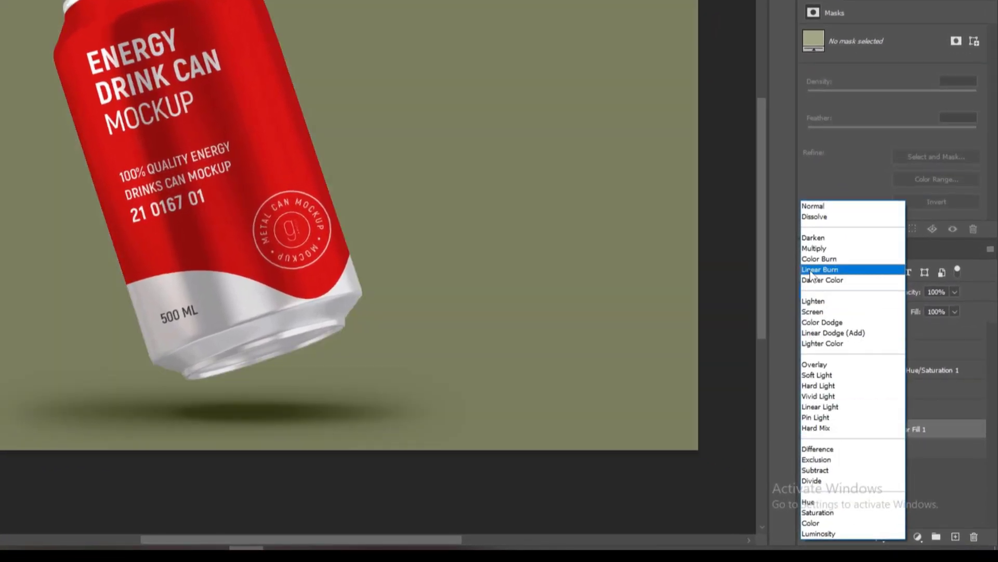
{"action": "left_click", "coordinate": [811, 271]}
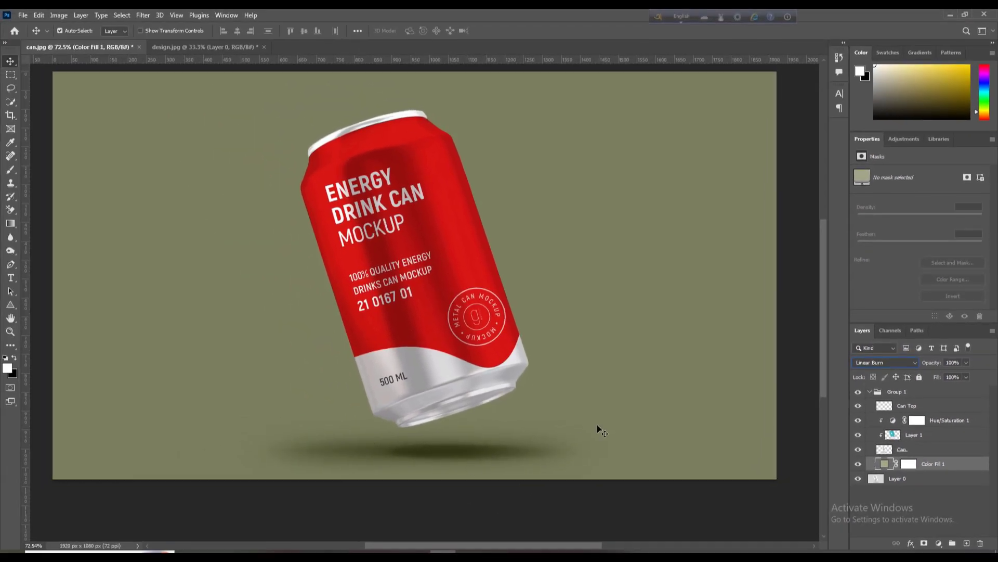
Collapse Group 1 and toggle its visibility to compare the mockup with the original can, then expand the group
{"action": "left_click", "coordinate": [870, 392]}
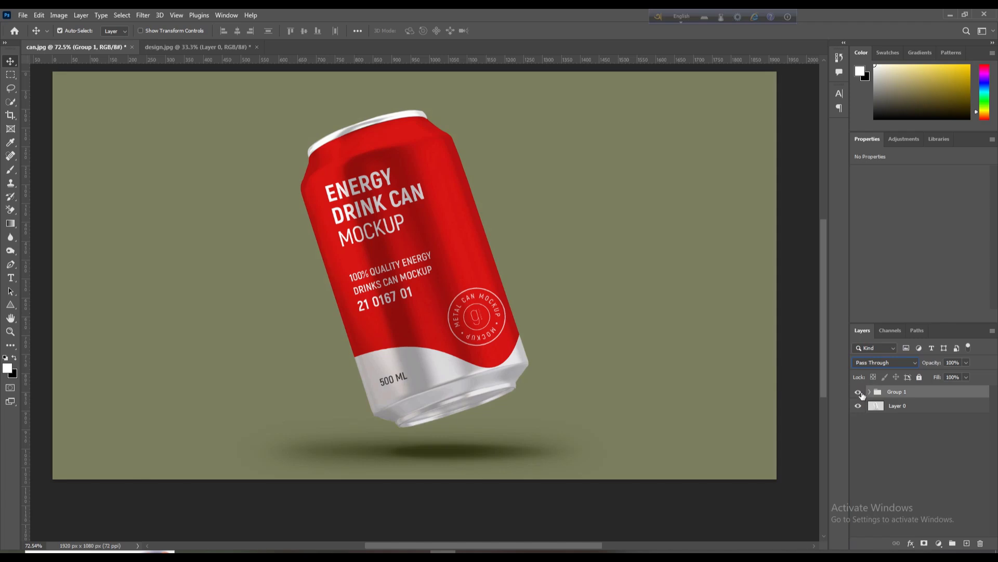
{"action": "left_click", "coordinate": [858, 392]}
{"action": "left_click", "coordinate": [858, 392]}
{"action": "left_click", "coordinate": [858, 392]}
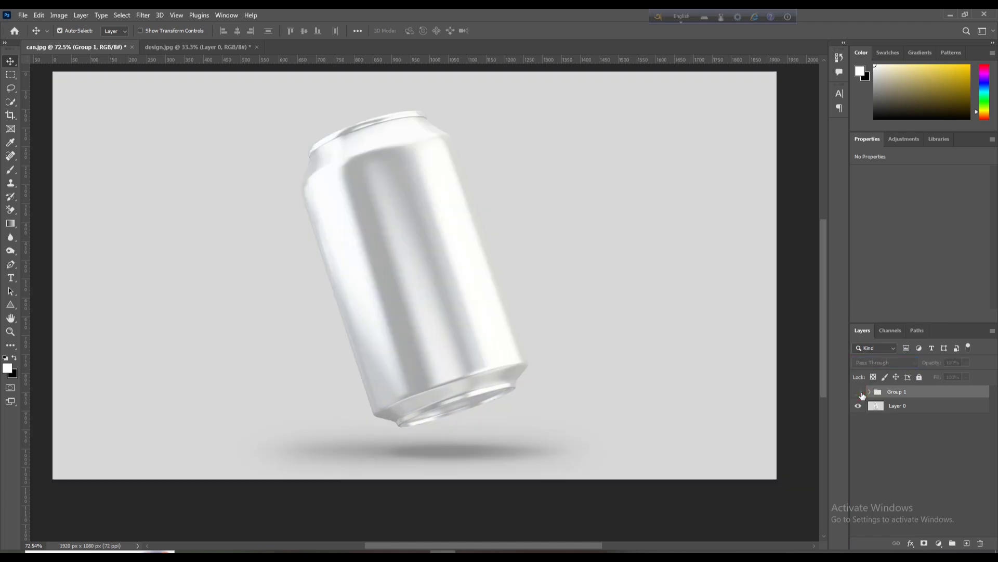
{"action": "left_click", "coordinate": [859, 392]}
{"action": "left_click", "coordinate": [859, 392]}
{"action": "left_click", "coordinate": [858, 393]}
{"action": "left_click", "coordinate": [870, 391]}
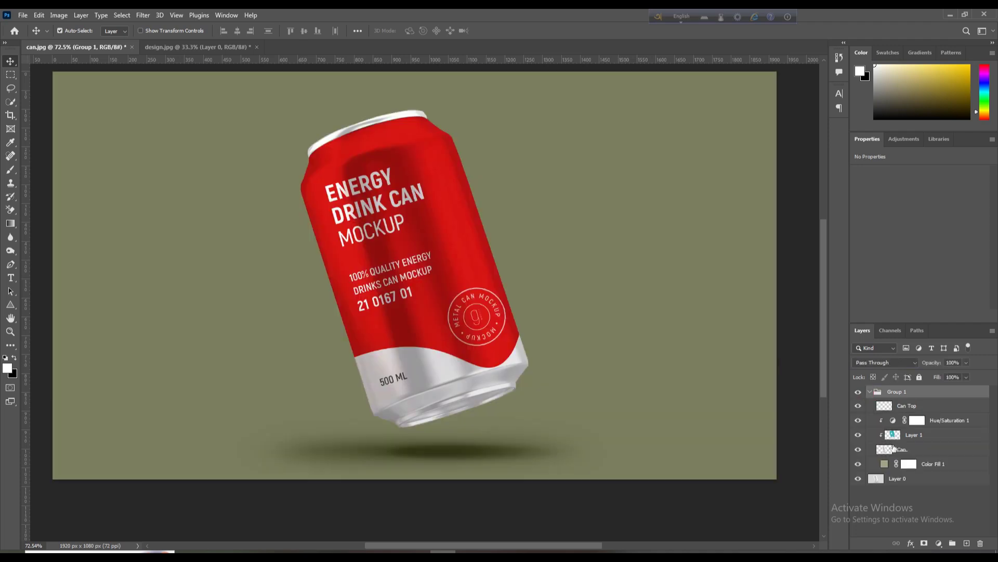
Change the Color Fill 1 background colour to light red (fb7775)
{"action": "left_click", "coordinate": [883, 465]}
{"action": "double_click", "coordinate": [883, 464]}
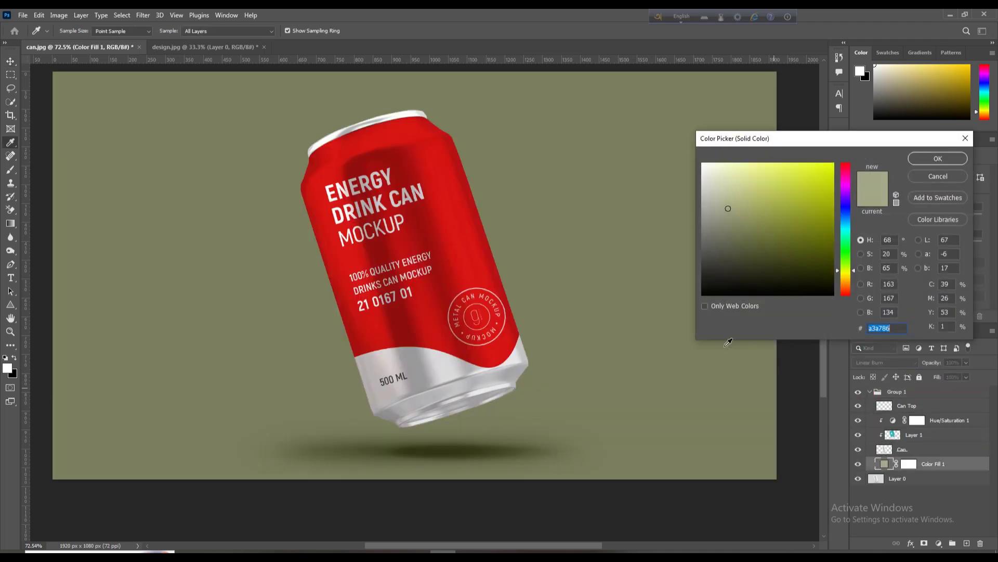
{"action": "left_click", "coordinate": [779, 165]}
{"action": "left_click", "coordinate": [772, 164]}
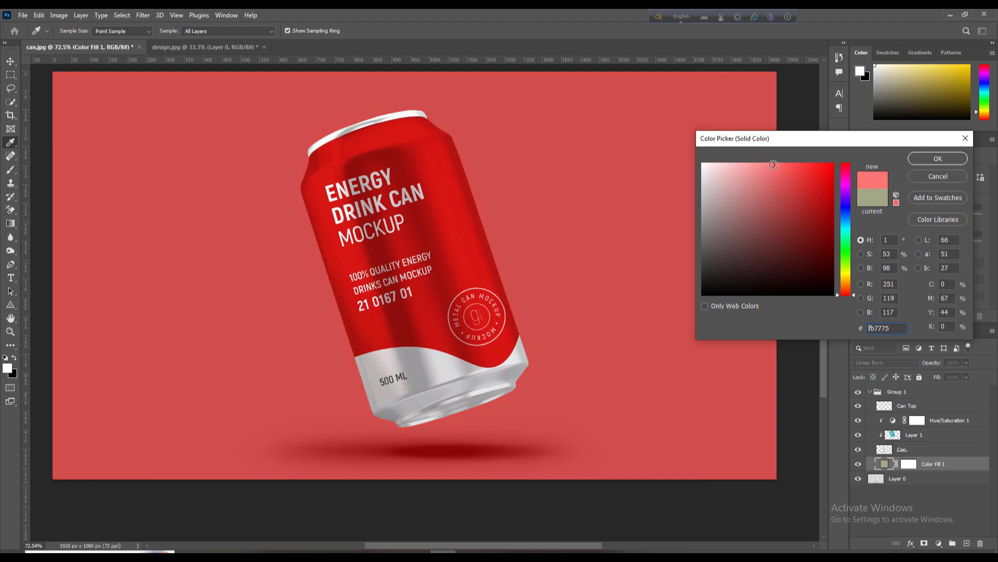
{"action": "left_click", "coordinate": [916, 159]}
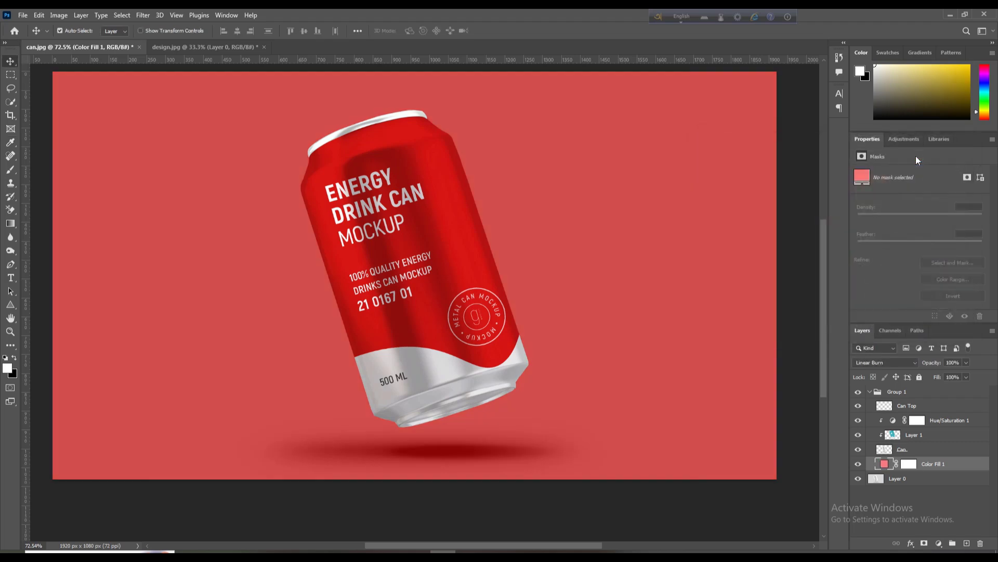
{"action": "scroll", "coordinate": [482, 239], "scroll_direction": "up", "scroll_amount": 1}
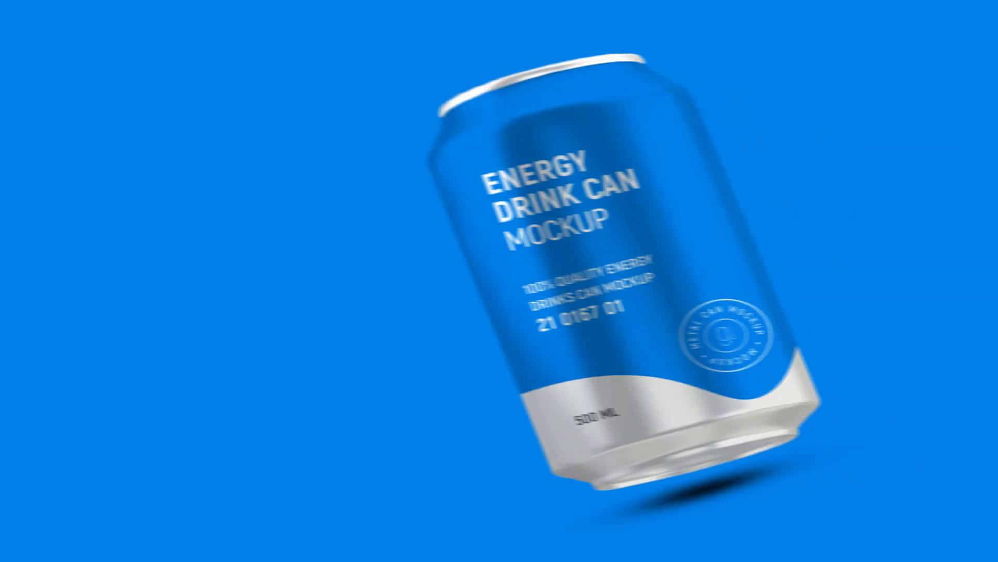